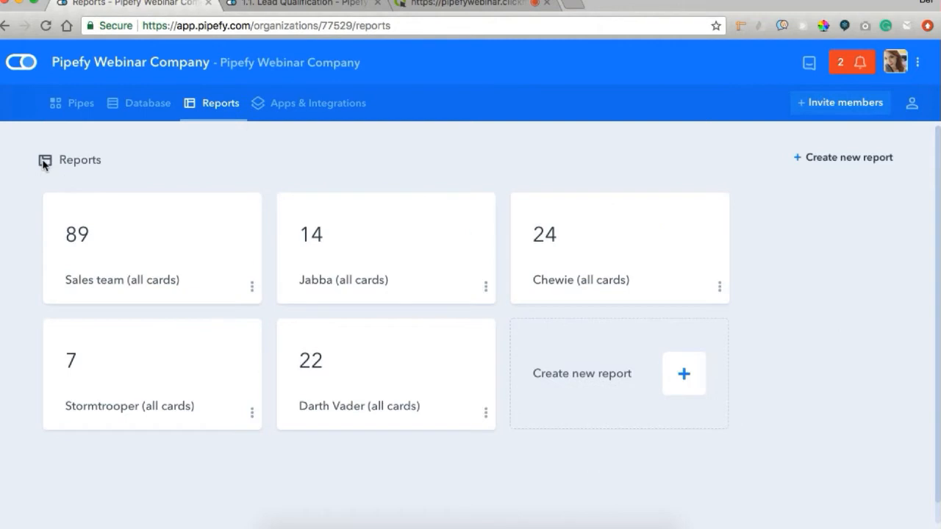
Open the Sales team (all cards) report and examine which pipes its filter includes
click(122, 231)
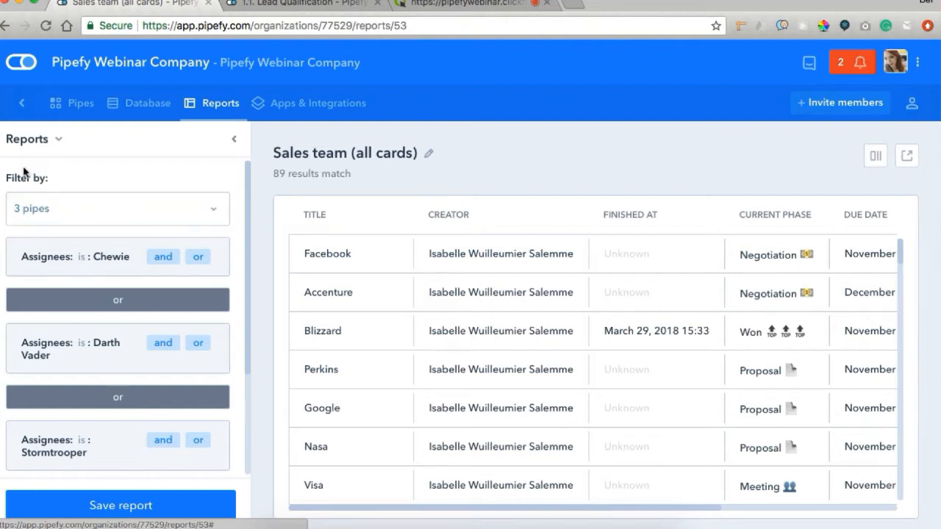
click(210, 208)
drag(223, 249, 214, 458)
scroll(214, 458, down, 3)
scroll(203, 238, up, 10)
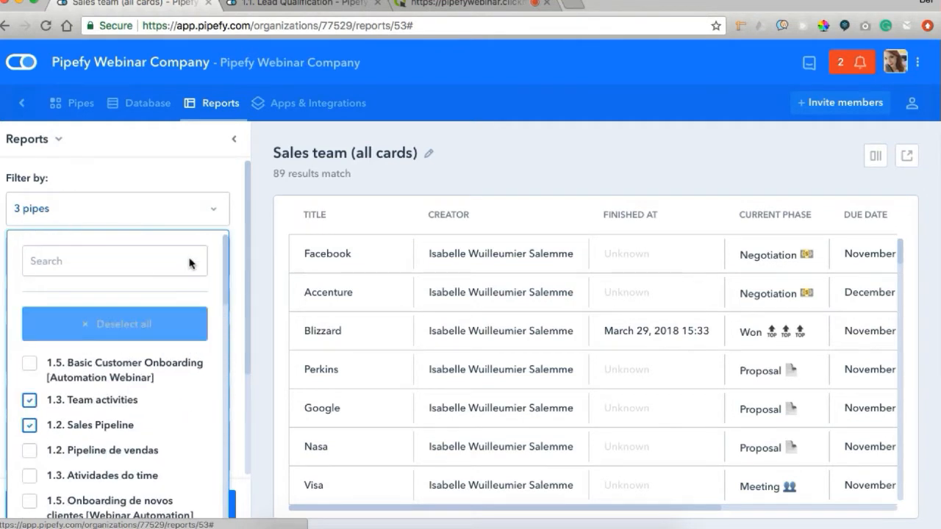
scroll(230, 279, down, 1)
scroll(230, 282, down, 1)
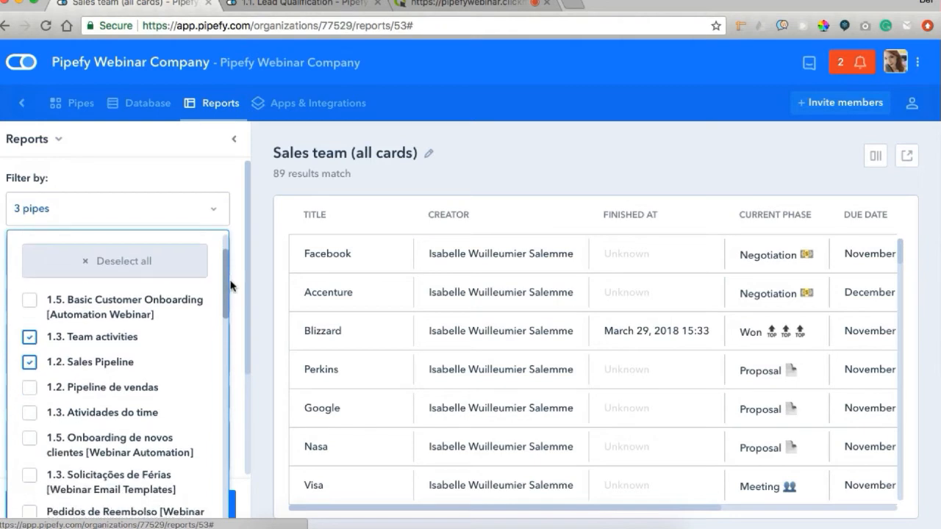
scroll(231, 285, down, 1)
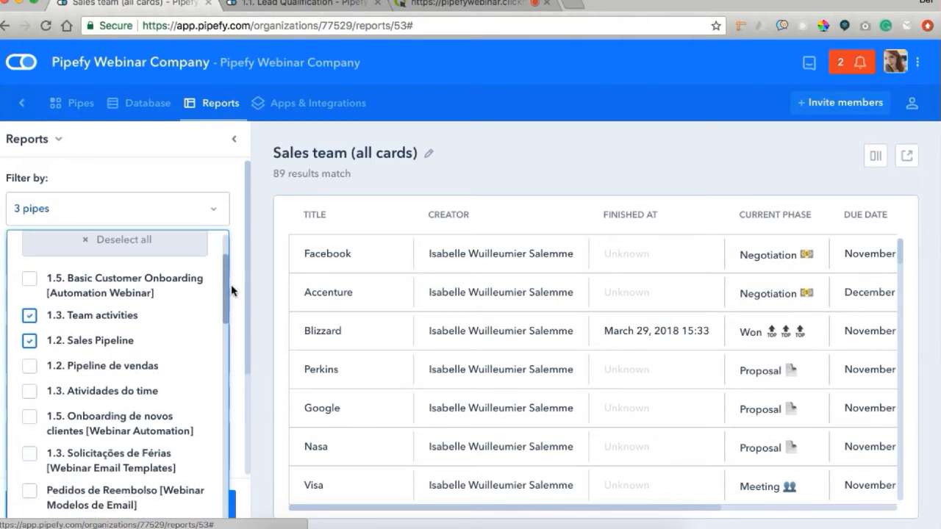
scroll(231, 289, down, 5)
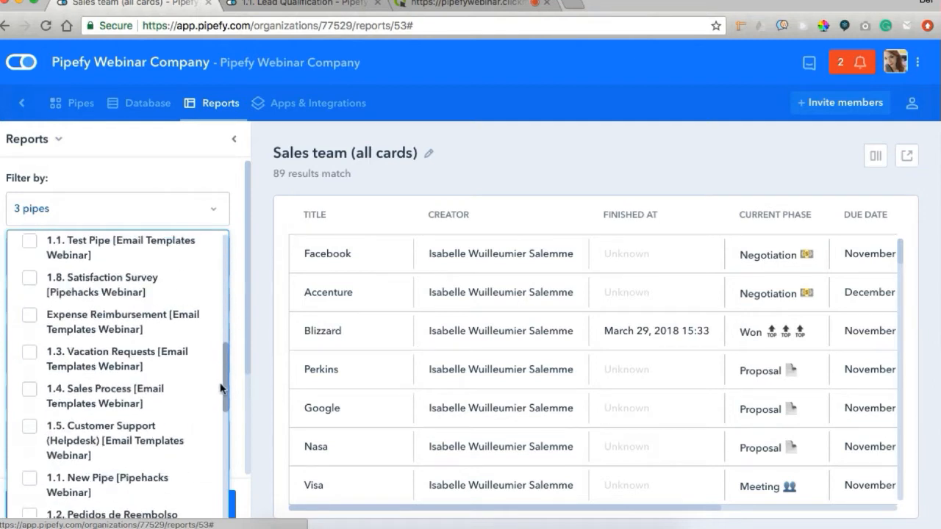
click(230, 289)
Review the assignee conditions of the Sales team report and the general fields offered as table columns
drag(246, 188, 245, 239)
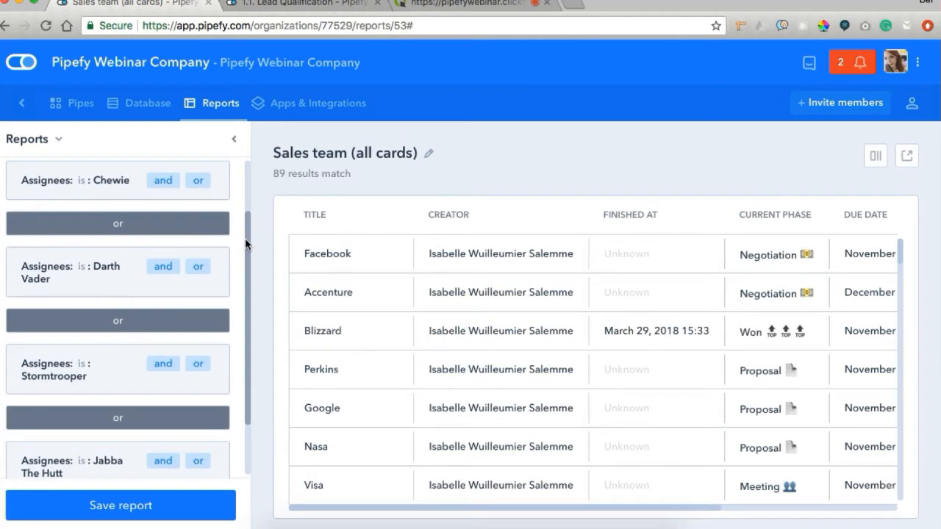
drag(245, 244, 245, 182)
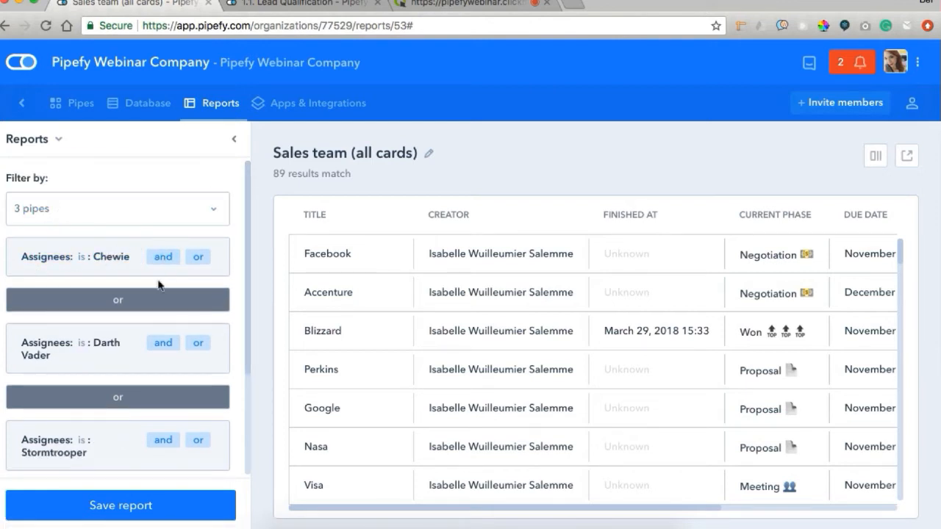
drag(248, 185, 248, 233)
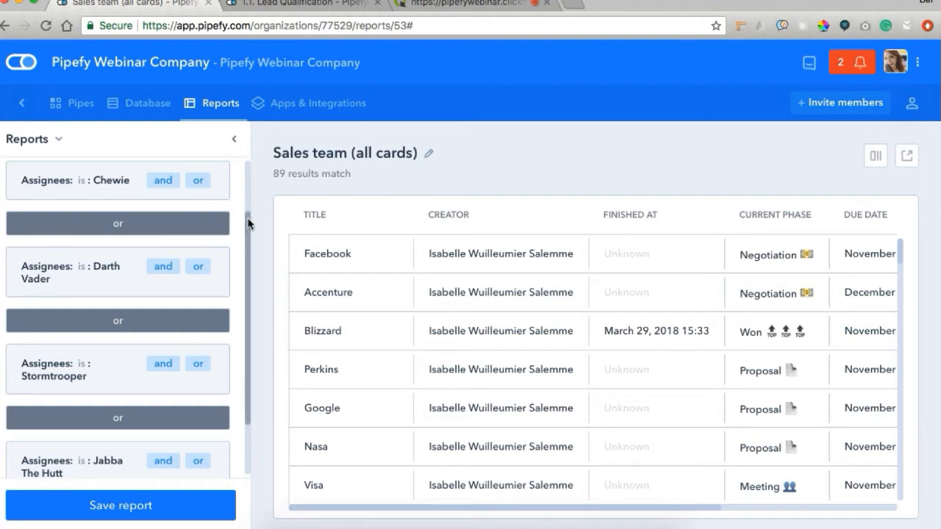
mouse_move(250, 220)
mouse_down()
mouse_move(246, 178)
mouse_move(248, 206)
mouse_up()
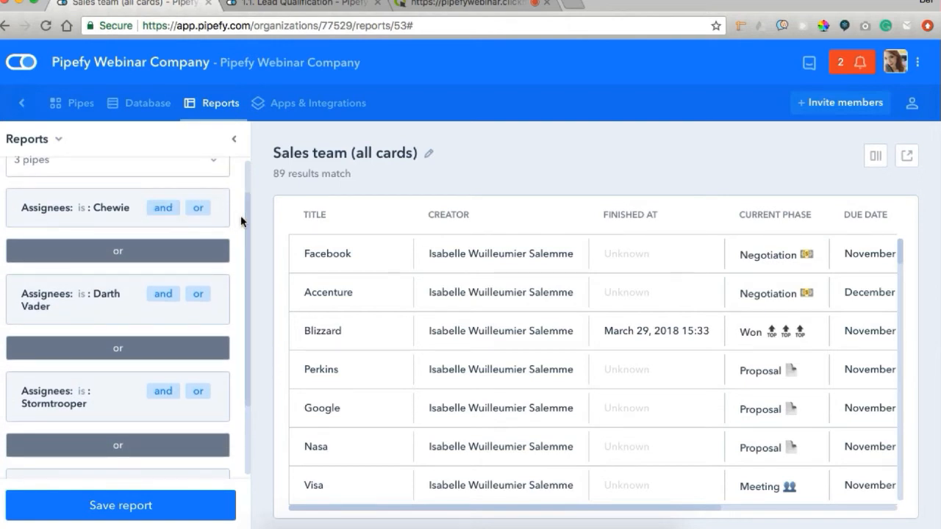
drag(245, 226, 247, 242)
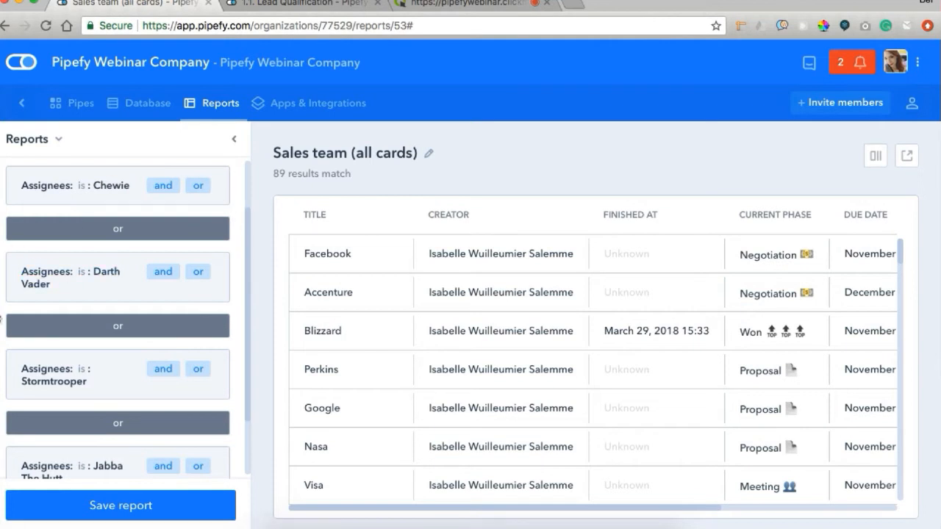
click(875, 153)
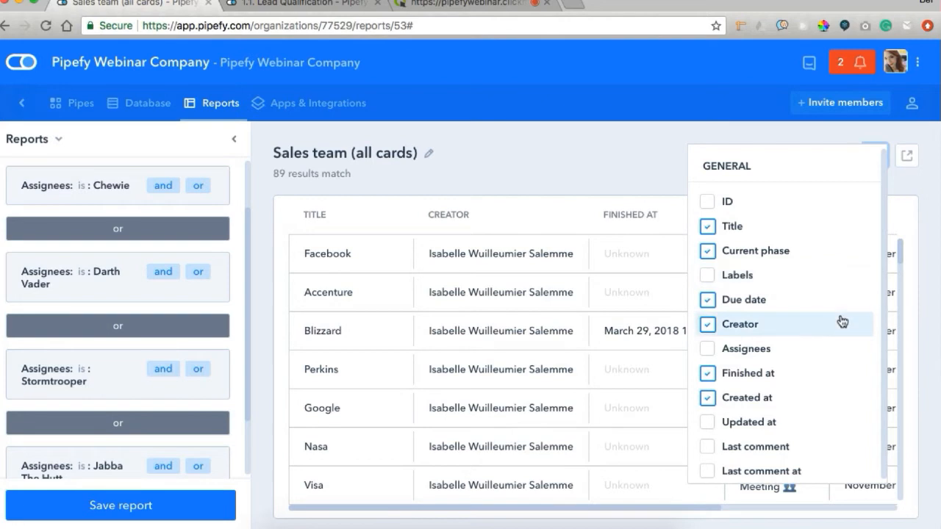
click(636, 168)
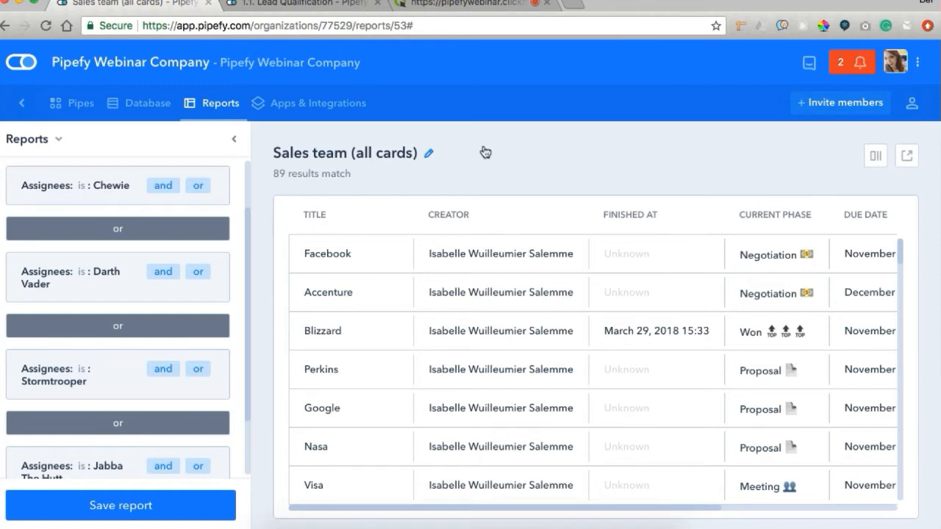
Switch to the open 1.1. Lead Qualification pipe and look over the phases on its board
click(256, 4)
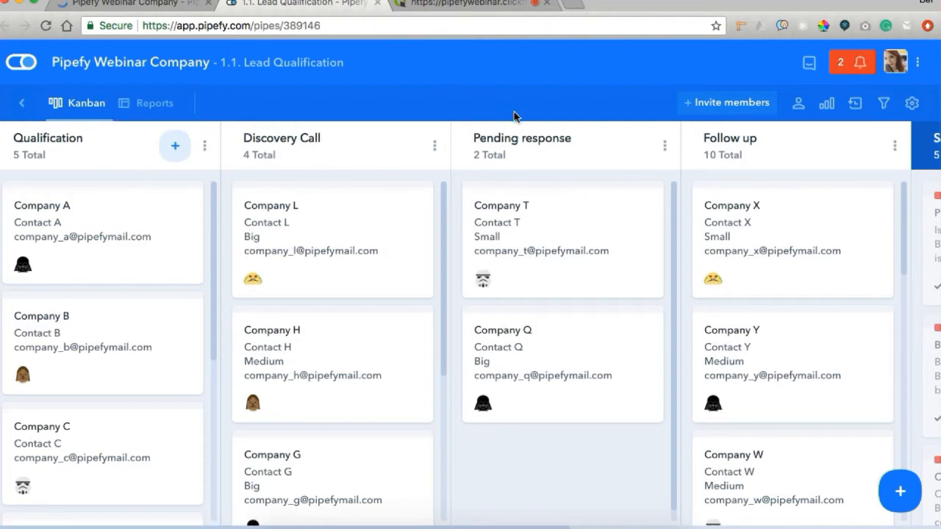
scroll(657, 201, right, 6)
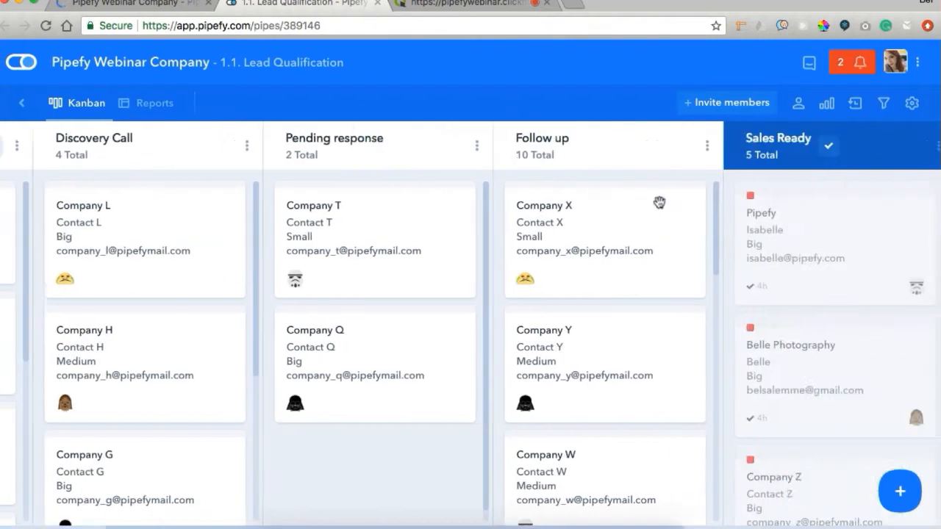
scroll(659, 203, left, 6)
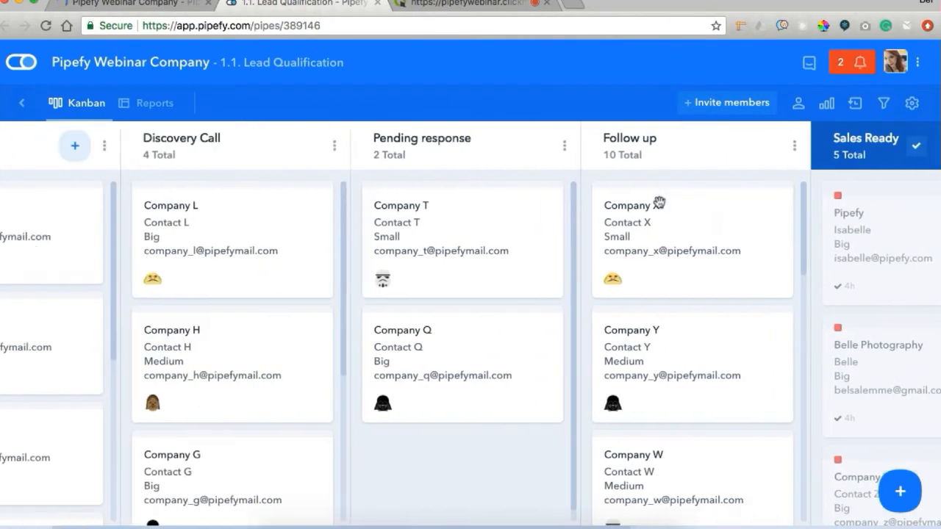
Go to the Lead Qualification pipe's reports and open several lead reports in separate browser tabs, including Unqualified leads (month) and active leads reports
click(139, 110)
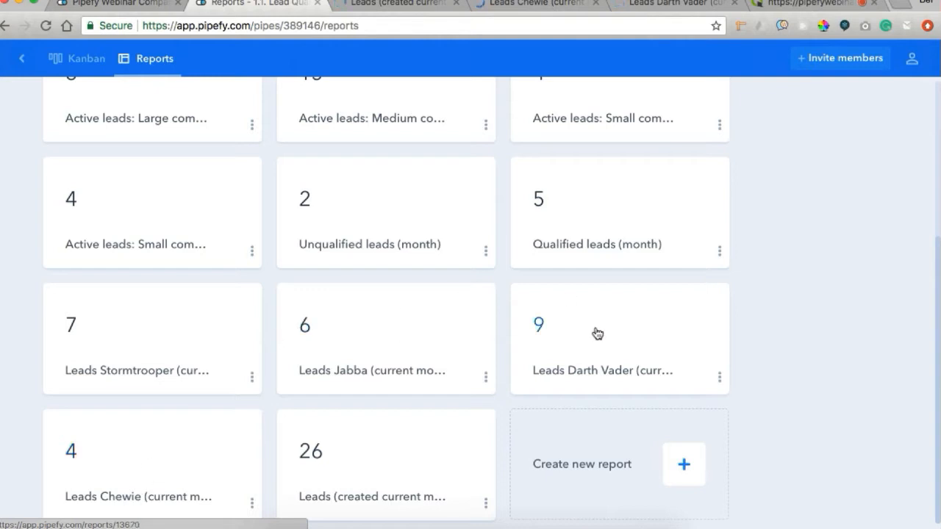
super+click(338, 307)
super+click(369, 205)
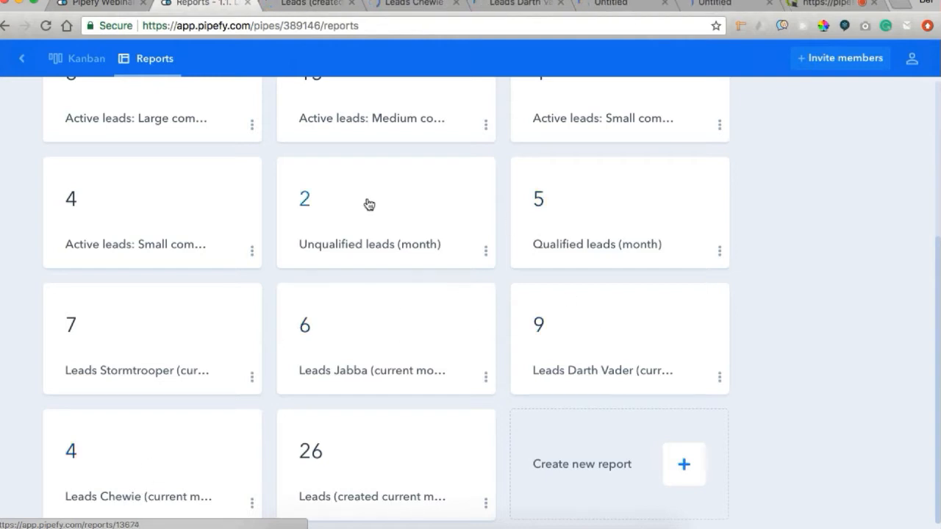
scroll(226, 235, up, 2)
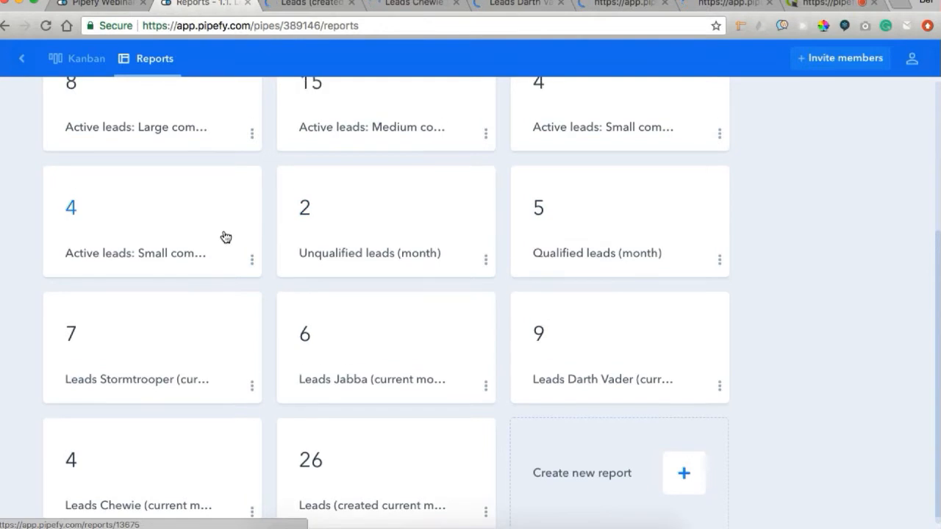
super+click(191, 129)
scroll(355, 157, up, 5)
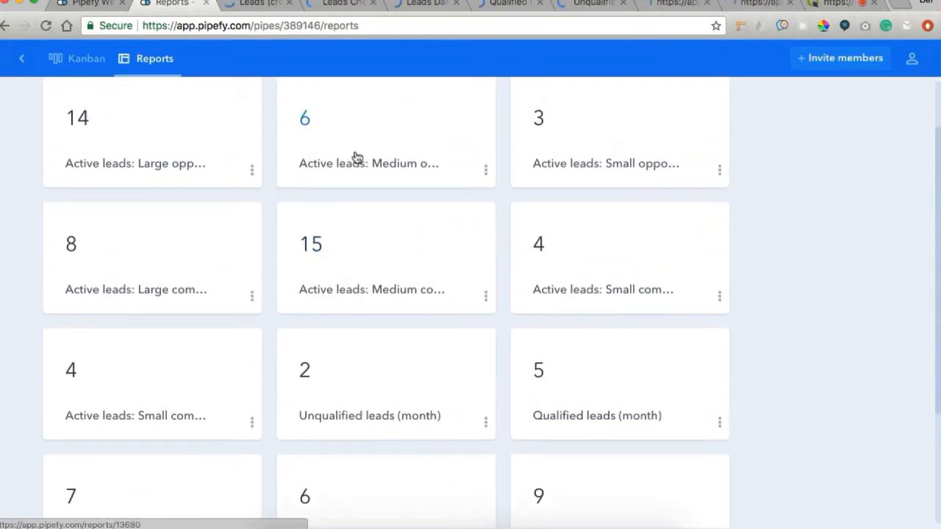
View the Leads (created current month) report and examine its Created at filter and table columns
click(251, 5)
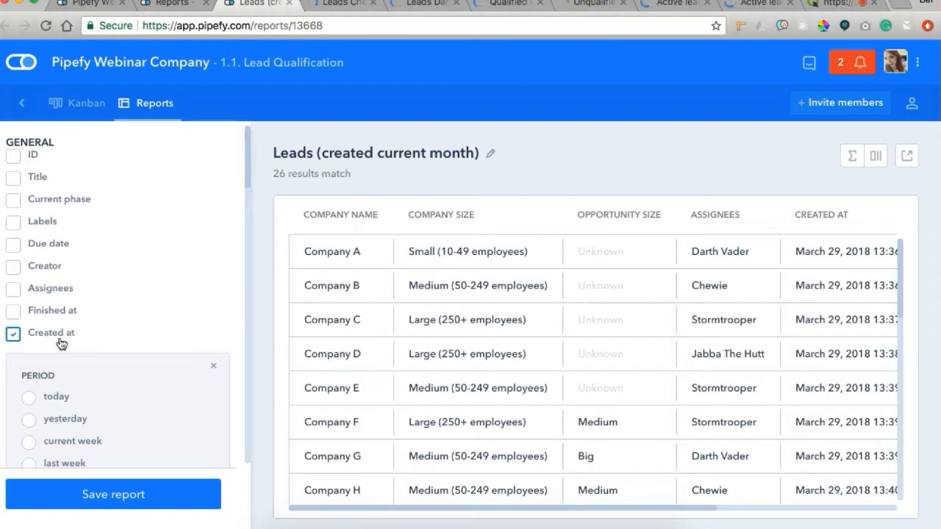
scroll(44, 342, down, 4)
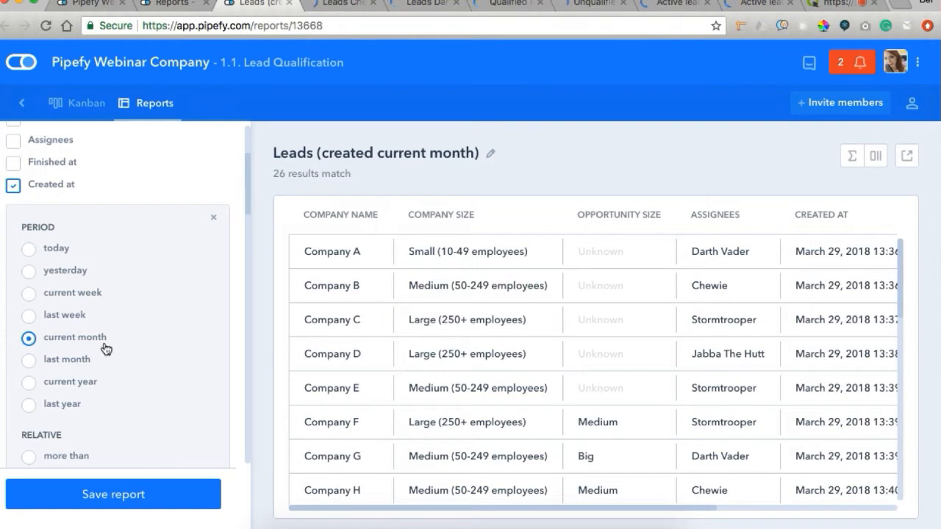
scroll(196, 350, down, 3)
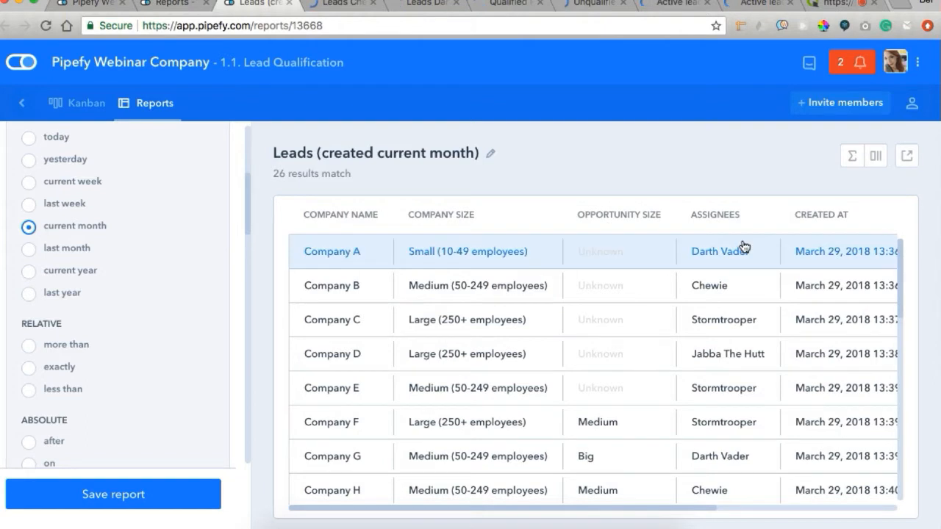
scroll(739, 245, right, 5)
scroll(780, 303, left, 5)
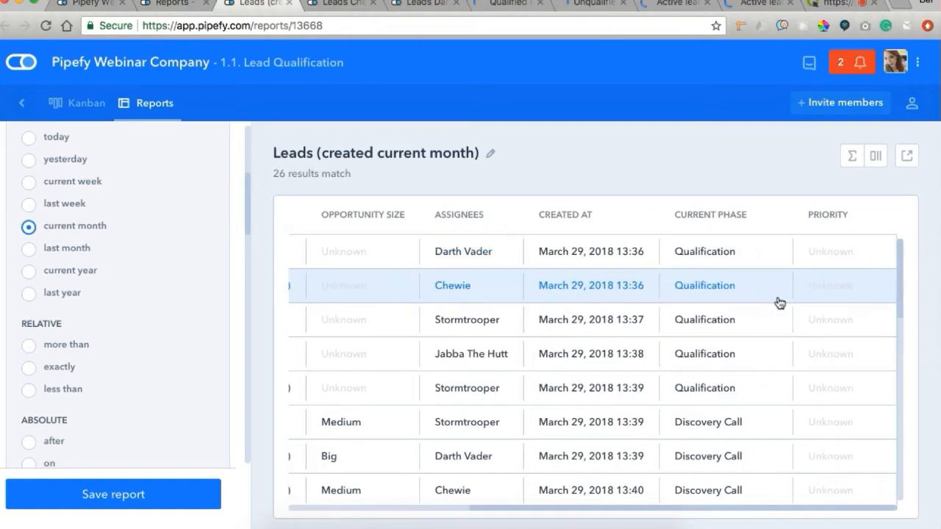
Examine the fields available as columns for the current-month leads report, from the general and start form fields through every phase
click(878, 157)
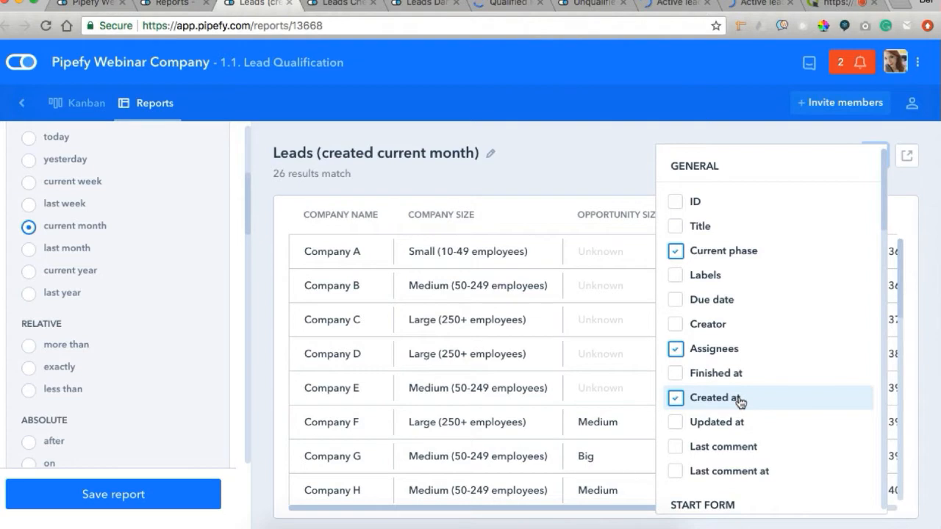
scroll(740, 402, down, 5)
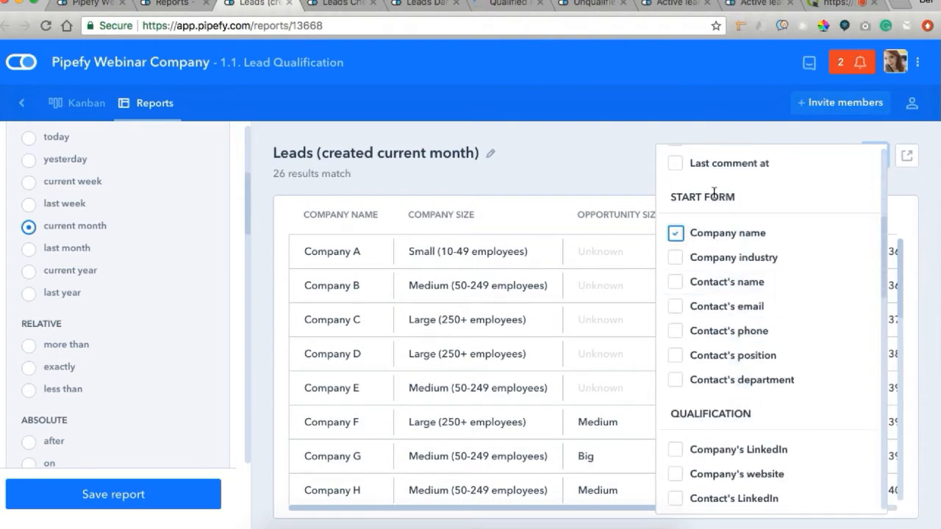
scroll(731, 211, down, 1)
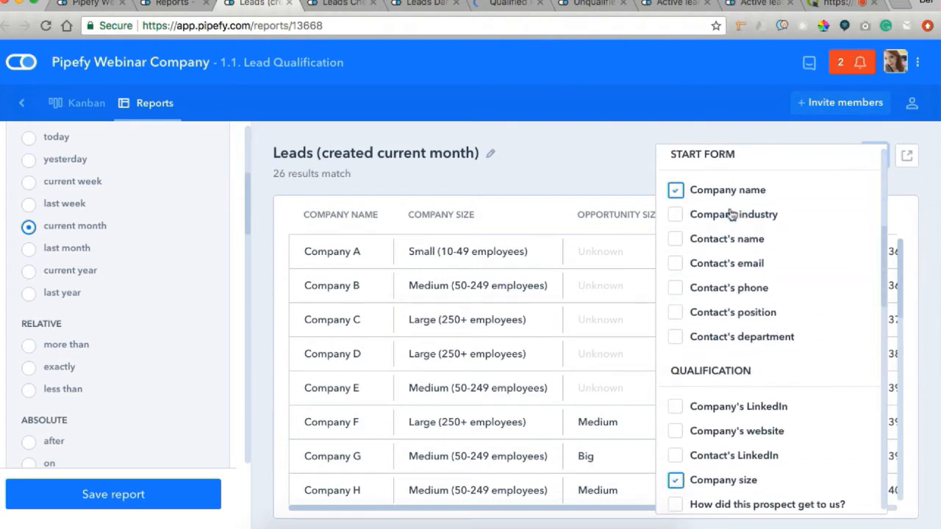
scroll(731, 212, down, 3)
scroll(731, 213, down, 8)
scroll(730, 210, down, 12)
scroll(731, 213, down, 8)
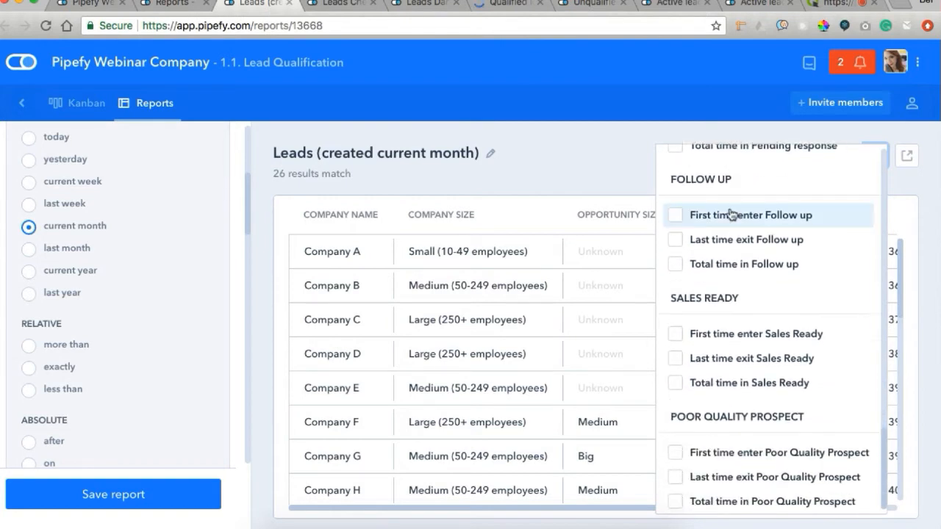
scroll(731, 212, up, 20)
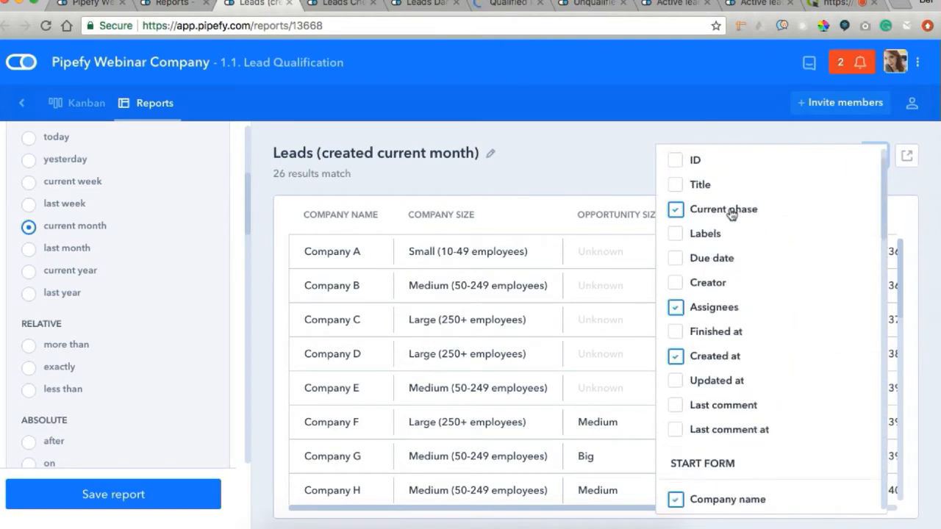
click(624, 163)
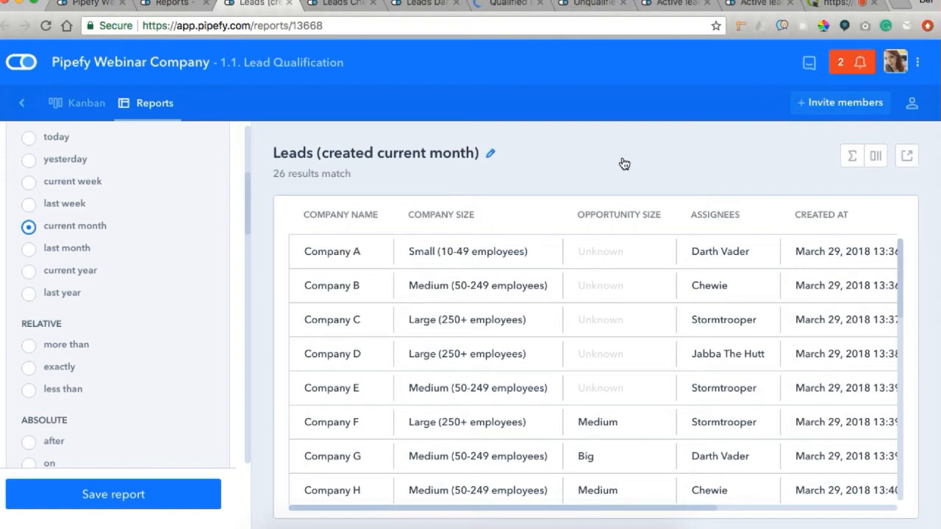
Place Company size after Opportunity size and Assignees first, and sort the leads by assignee and then by opportunity size
drag(496, 225, 640, 216)
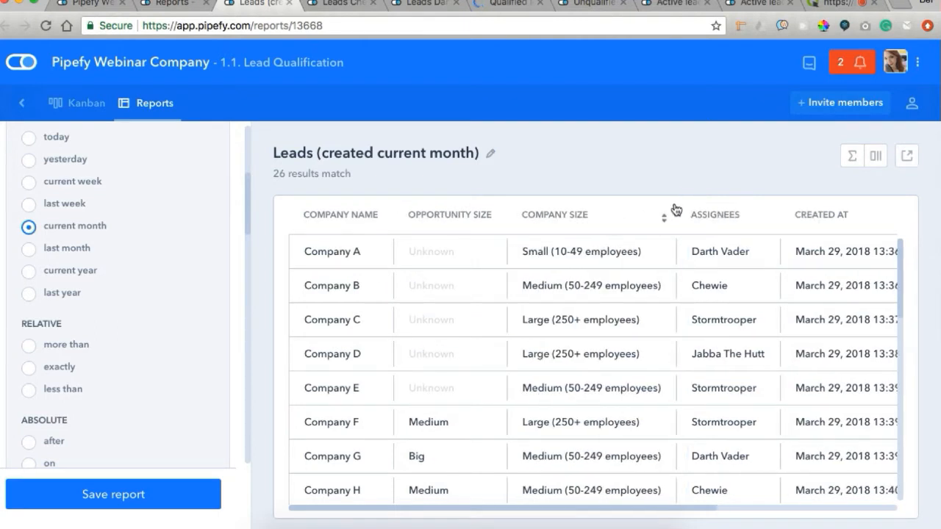
drag(366, 250, 338, 215)
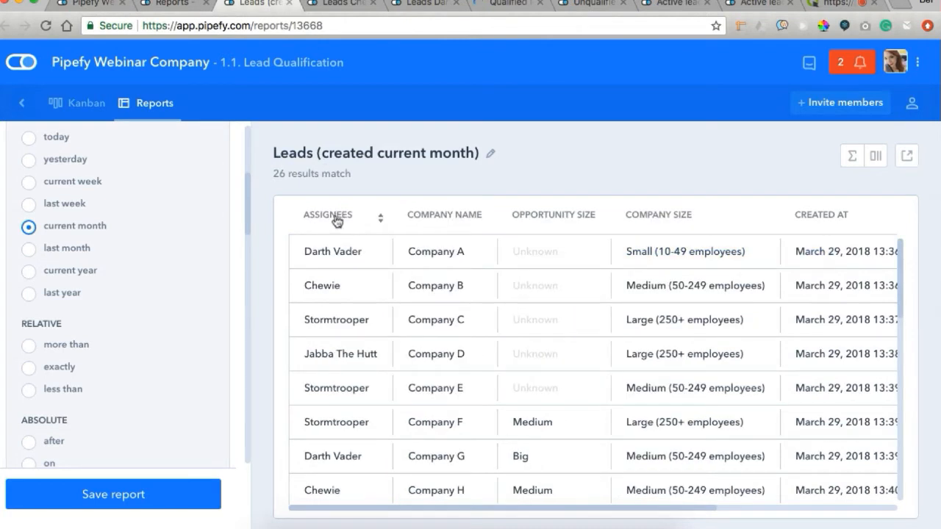
click(336, 220)
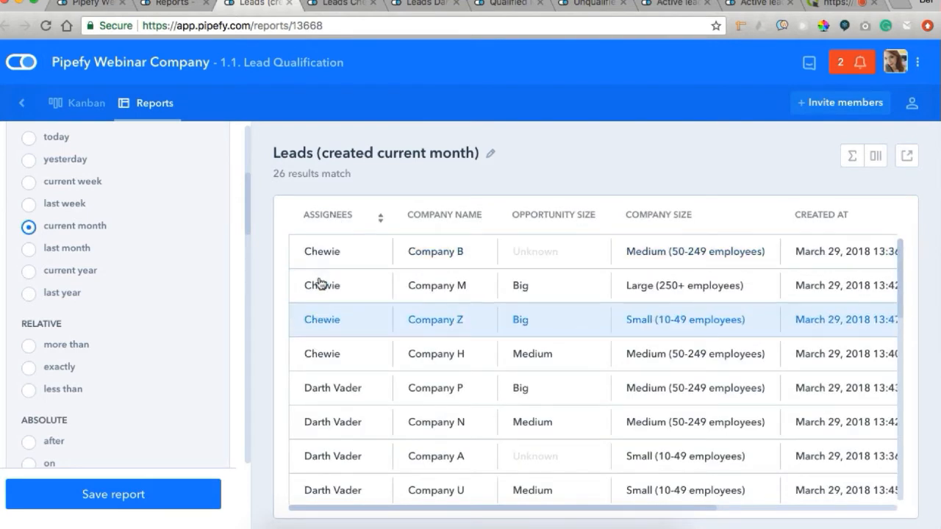
click(580, 218)
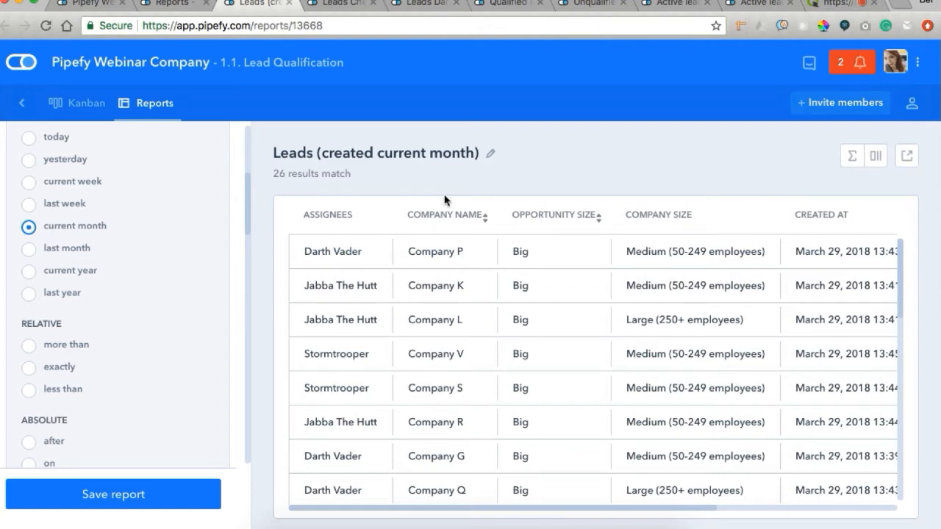
View the Leads Chewie (current month) report and examine its Assignees and Created at filter conditions
click(291, 5)
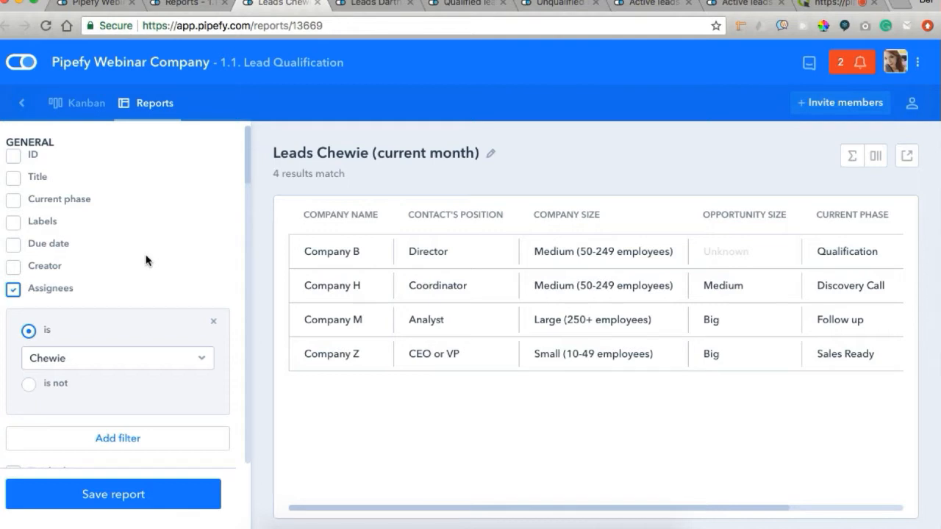
scroll(146, 261, down, 2)
scroll(30, 327, down, 6)
scroll(112, 379, down, 1)
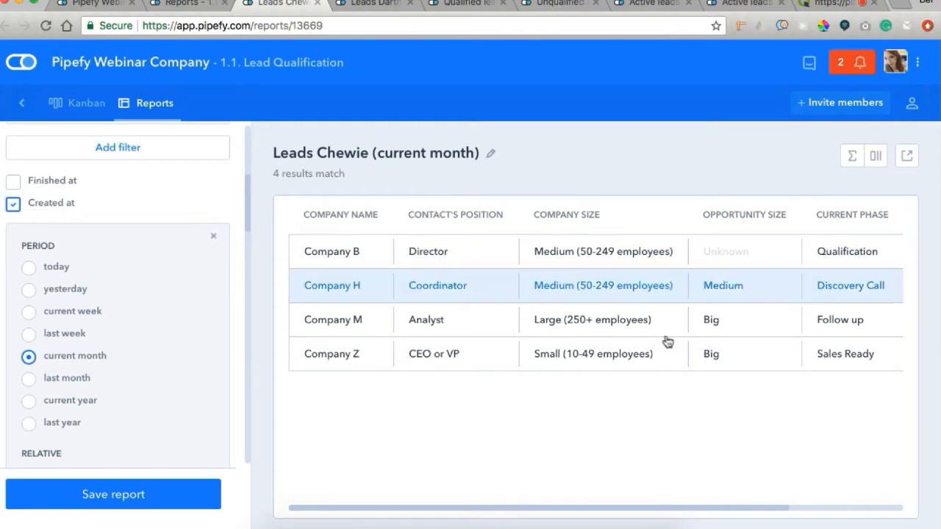
View the export options for the Leads Chewie report, and examine the Assignees and Created at filters of the Leads Darth Vader report
click(908, 158)
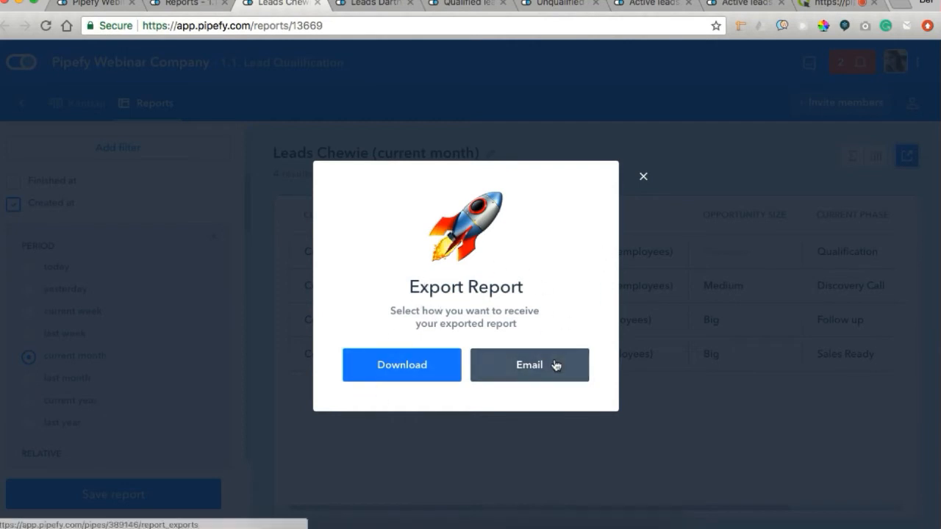
click(318, 4)
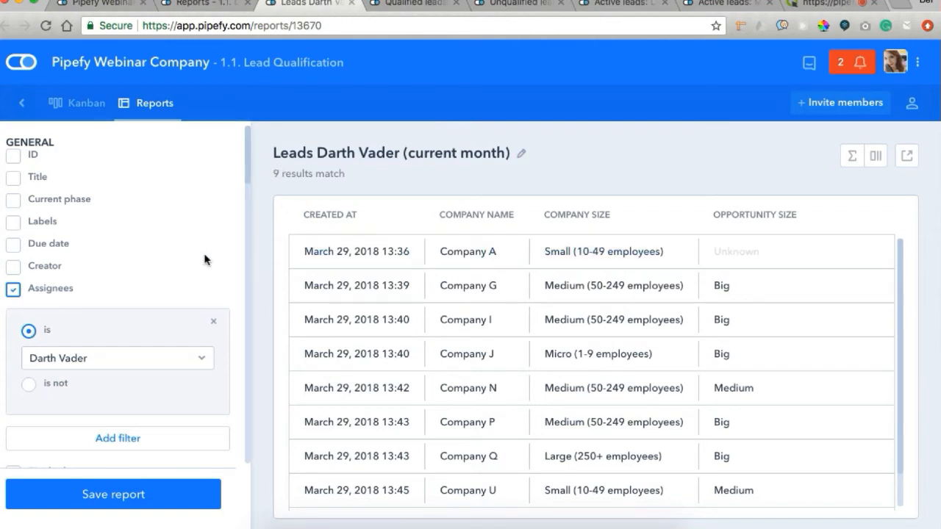
scroll(147, 265, down, 1)
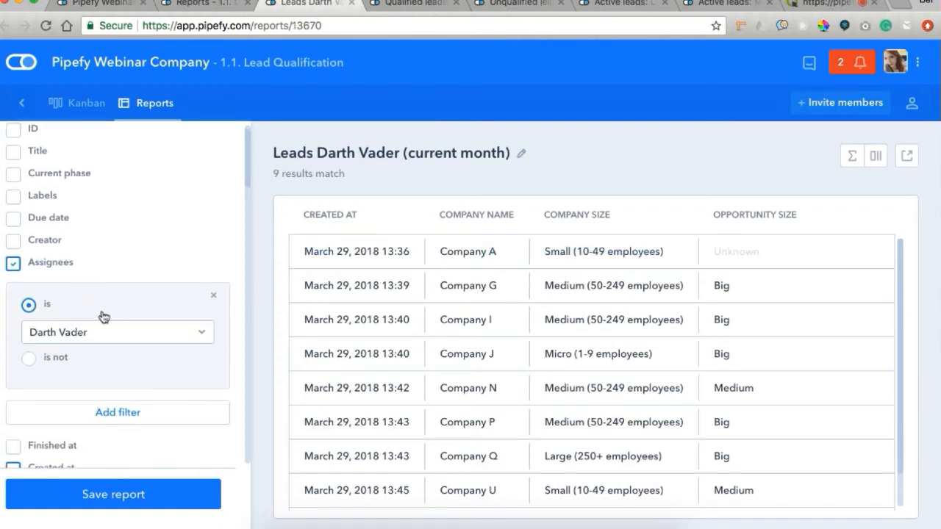
scroll(103, 316, down, 2)
scroll(103, 317, down, 4)
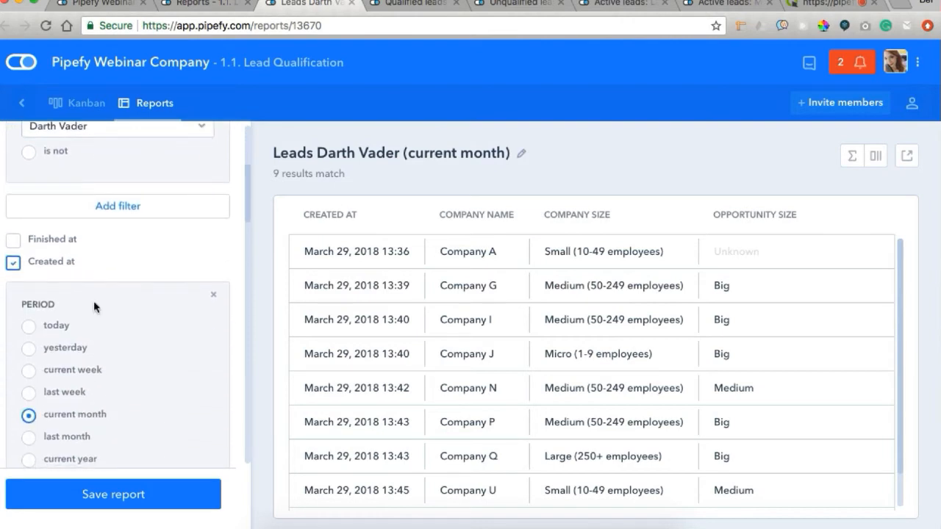
View the Qualified leads (month) report and examine its Current phase, Created at and First time enter Sales Ready filters
key(ctrl+w)
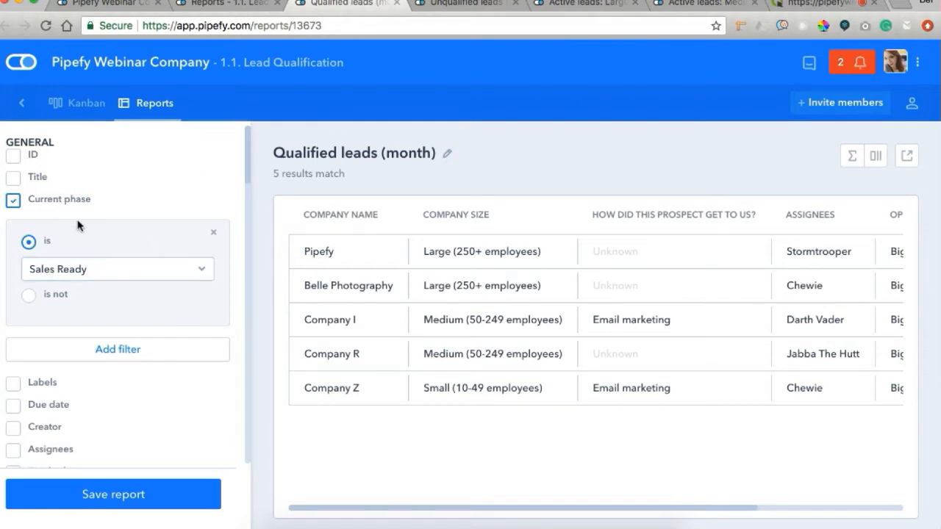
scroll(151, 255, down, 4)
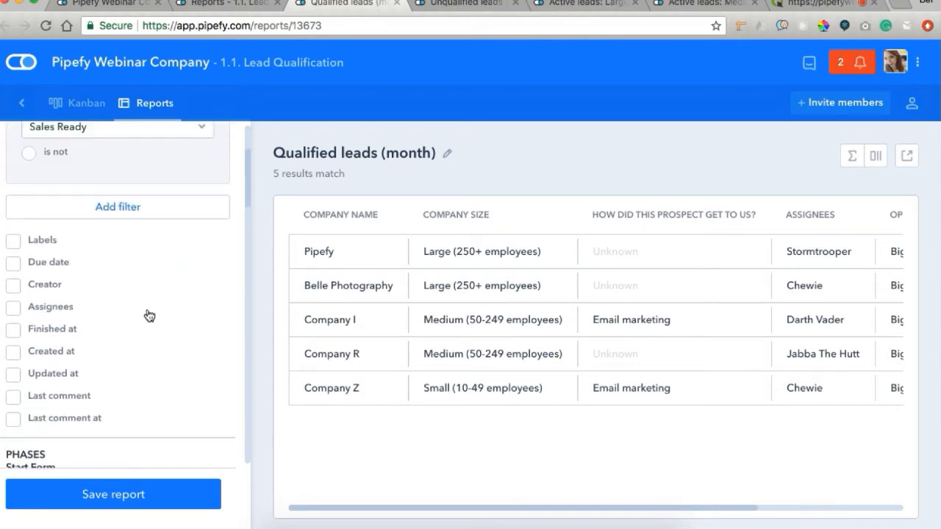
click(14, 356)
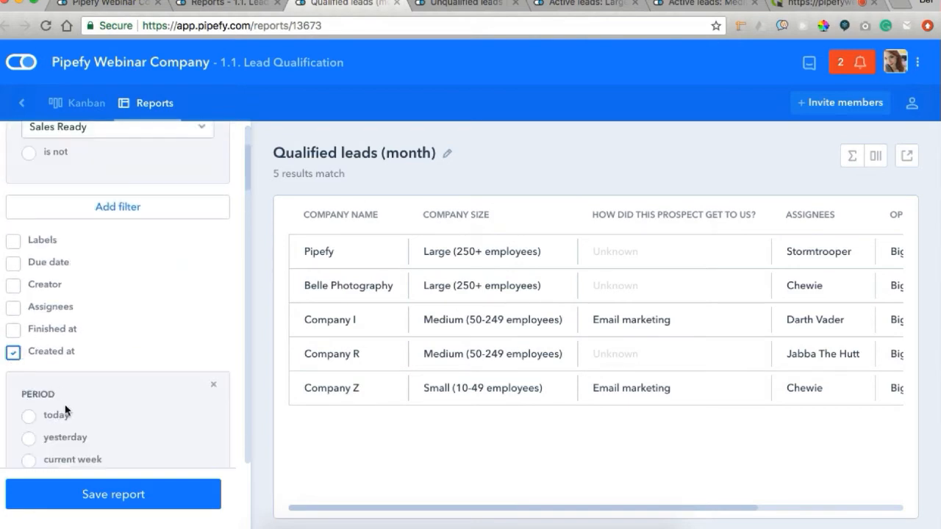
scroll(68, 413, down, 2)
click(14, 296)
scroll(69, 353, down, 10)
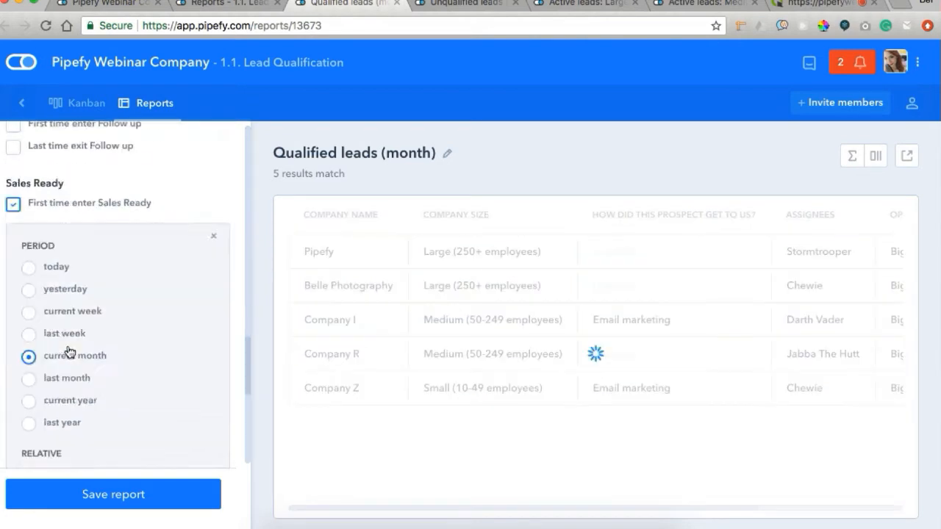
scroll(69, 351, up, 12)
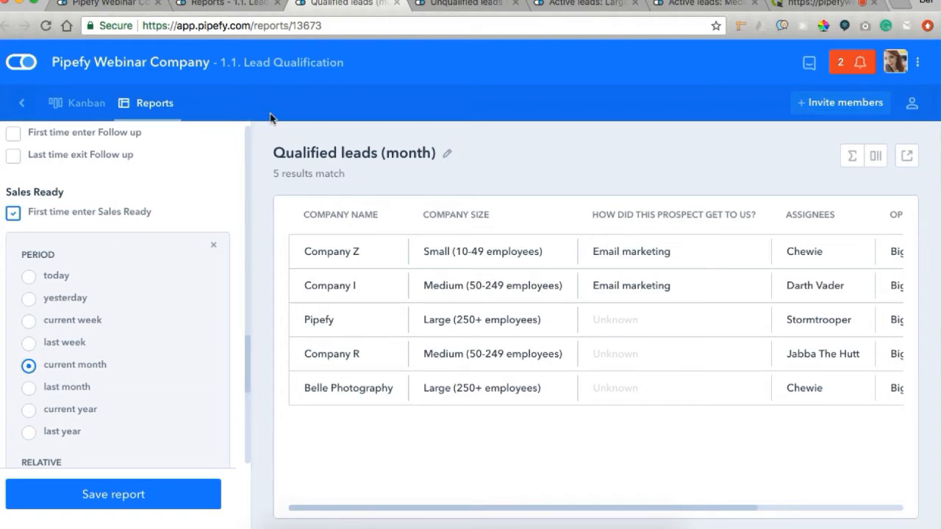
View the Unqualified leads (month) report and examine its Current phase and First time enter Poor Quality Prospect filters
click(397, 3)
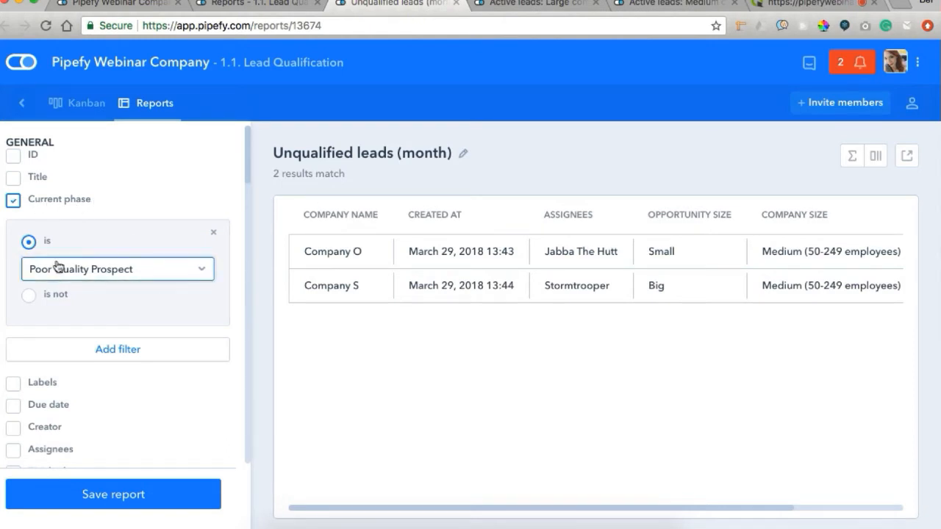
scroll(73, 276, down, 15)
scroll(78, 277, down, 2)
scroll(78, 277, up, 4)
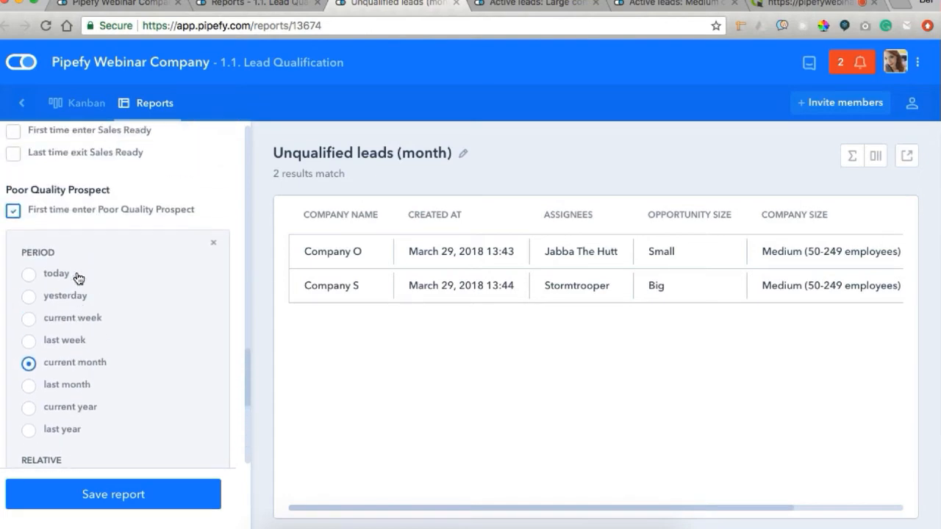
In the Active leads: Large companies report, add a Current phase filter set to is not Sales Ready
click(456, 2)
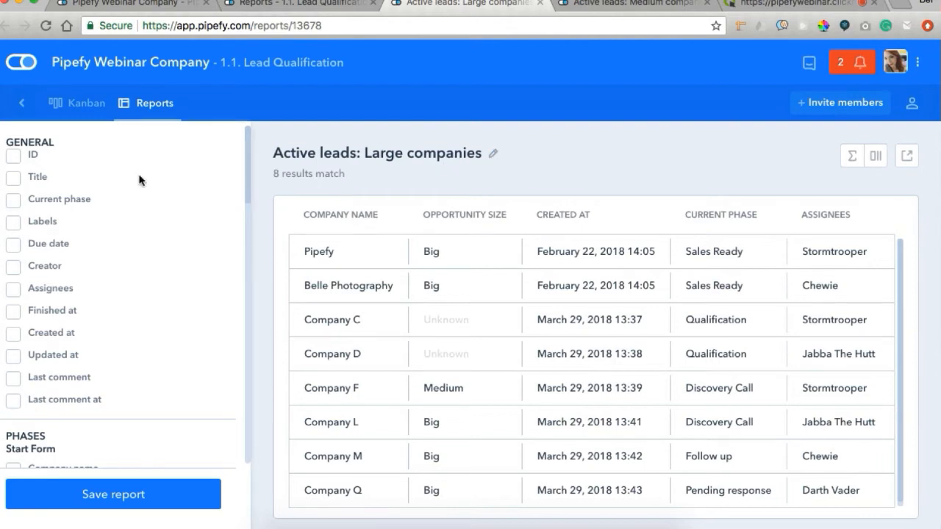
scroll(140, 290, down, 3)
scroll(141, 291, up, 3)
click(14, 203)
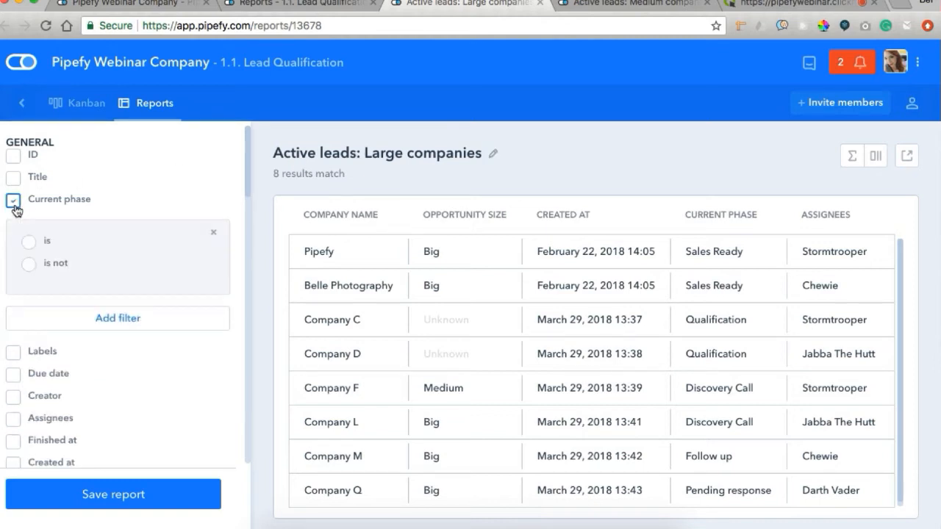
click(29, 265)
click(44, 291)
click(53, 361)
Add a second Current phase condition, is not Poor Quality Prospect, joined with and, and save the report
click(55, 354)
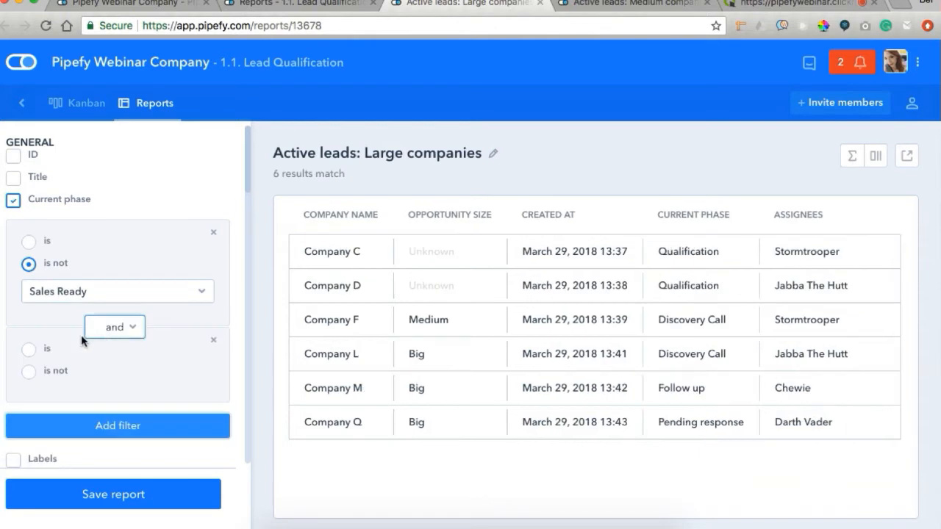
click(32, 376)
click(57, 407)
click(44, 479)
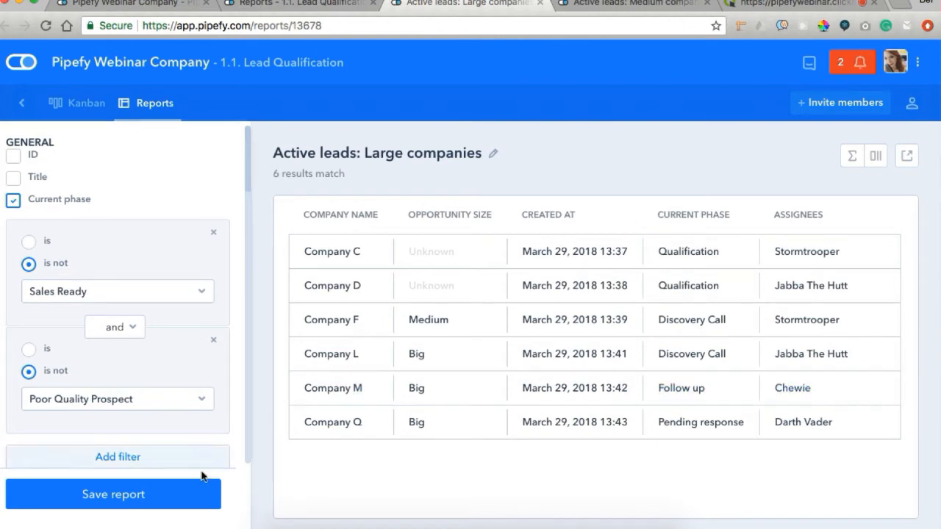
click(170, 497)
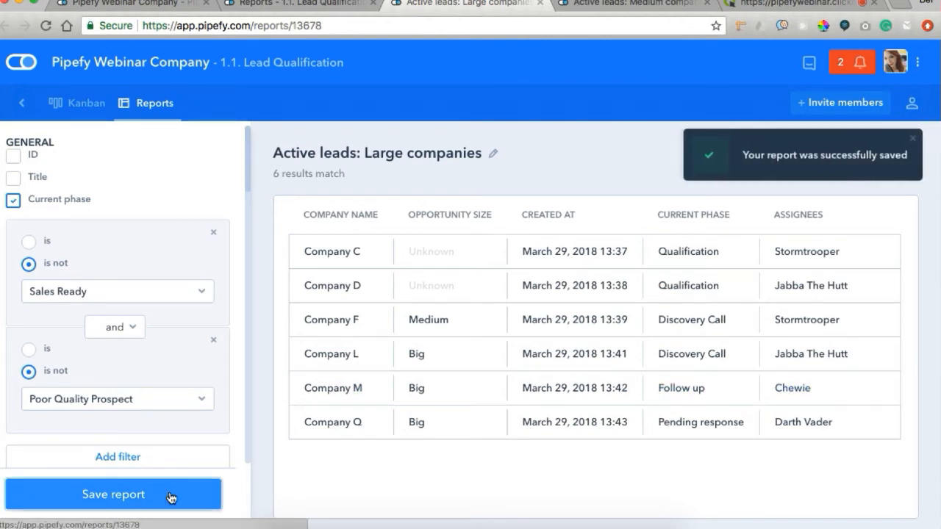
Examine the Company size filter under Qualification and the sizes it offers in the large companies report
scroll(162, 378, down, 10)
click(47, 294)
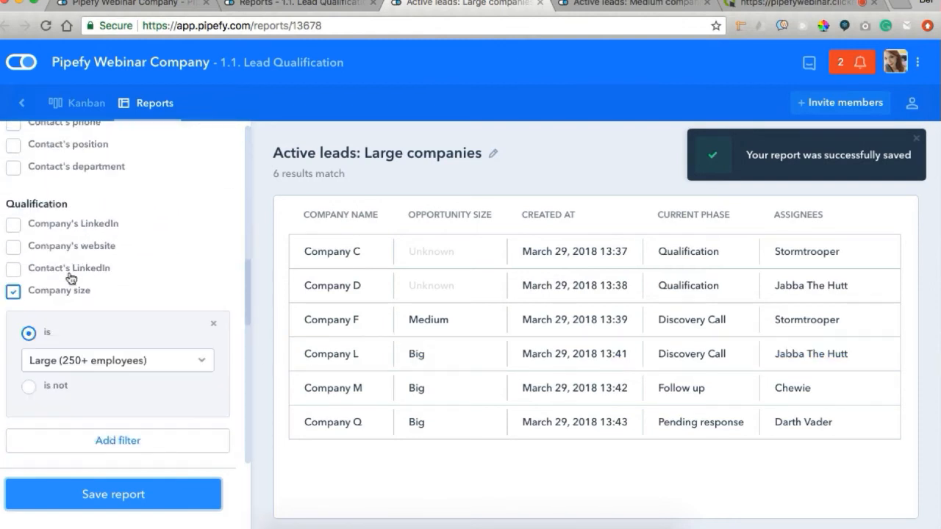
click(80, 362)
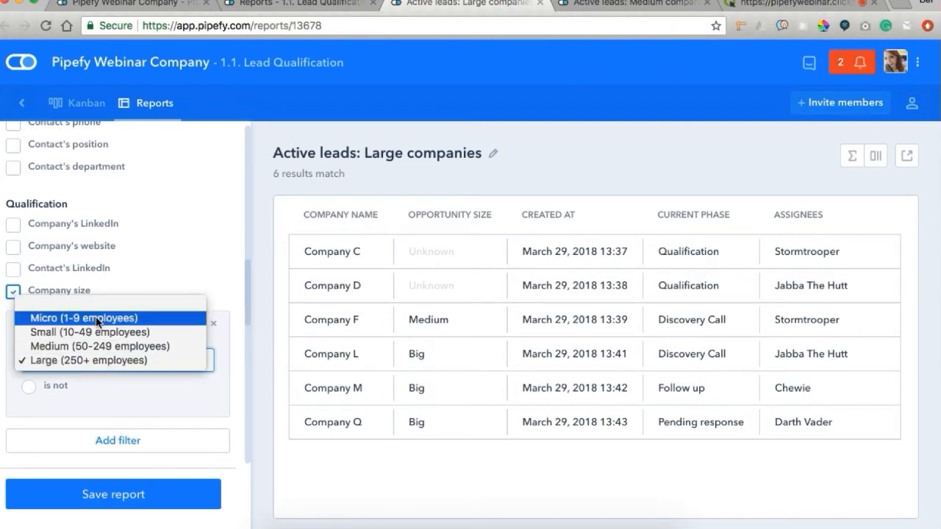
click(169, 265)
Close the large companies report and look through the Lead Qualification pipe's list of reports
key(super+w)
scroll(364, 321, down, 2)
scroll(366, 322, up, 2)
key(ctrl+shift+Tab)
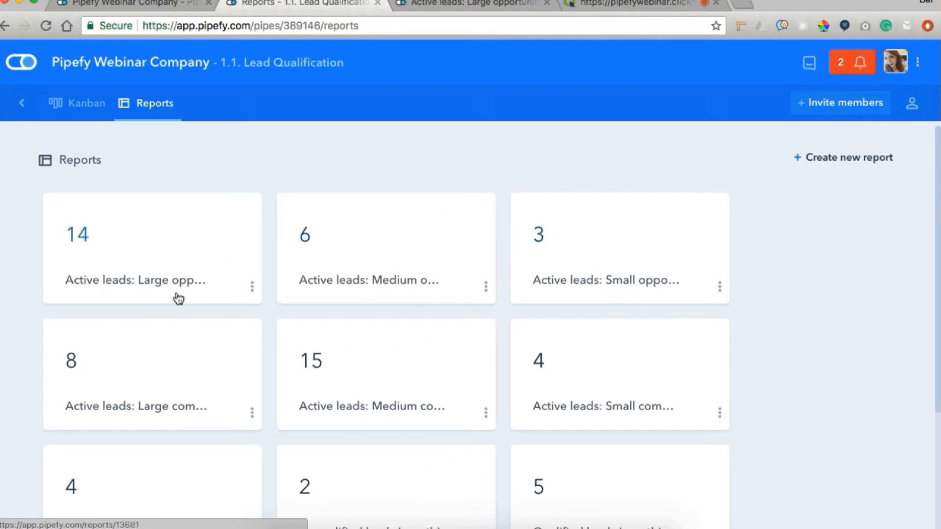
scroll(792, 342, down, 3)
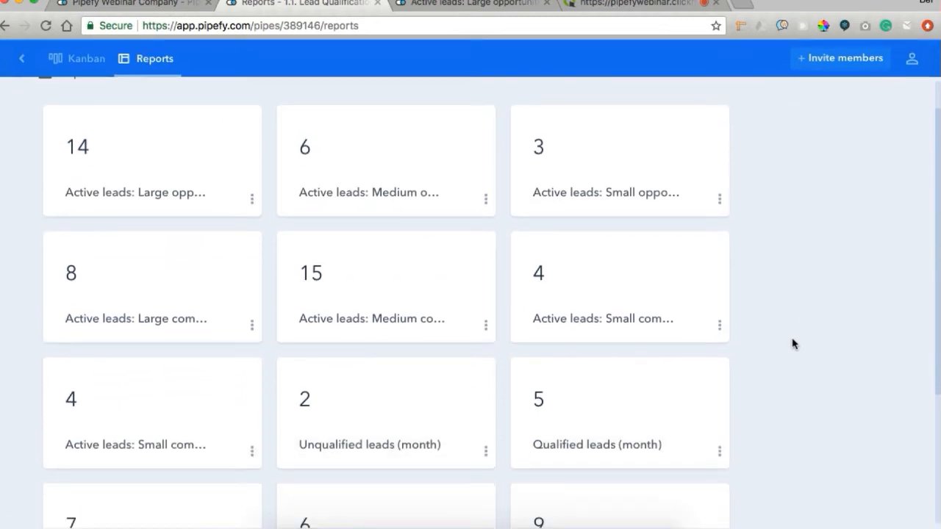
View the Active leads: Large opportunities report and look over its table
click(476, 6)
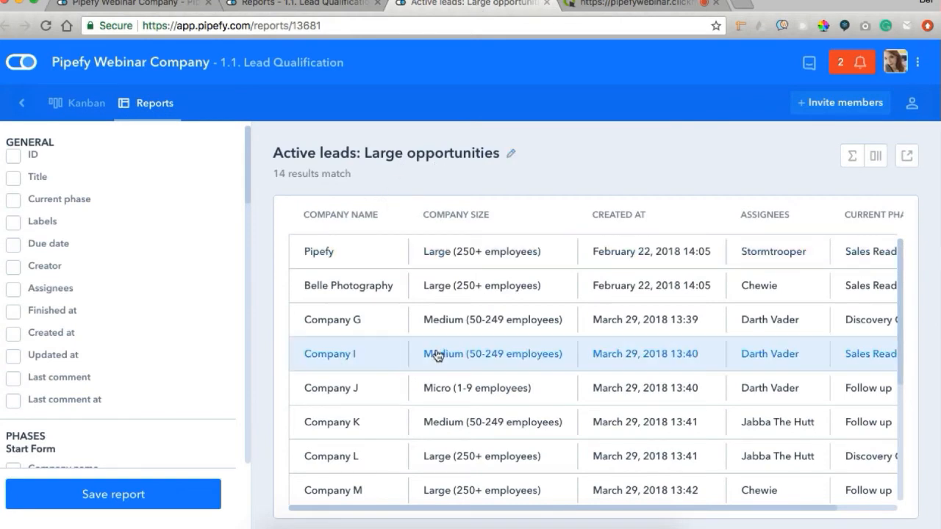
scroll(488, 382, down, 3)
scroll(489, 381, up, 3)
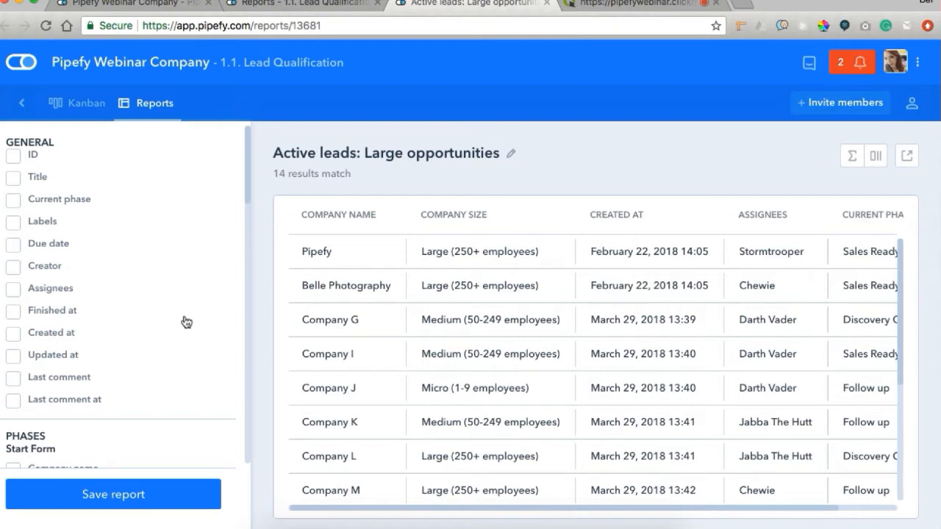
Examine the period, relative and absolute date options of the Created at filter, leaving the filter switched off
scroll(186, 320, down, 1)
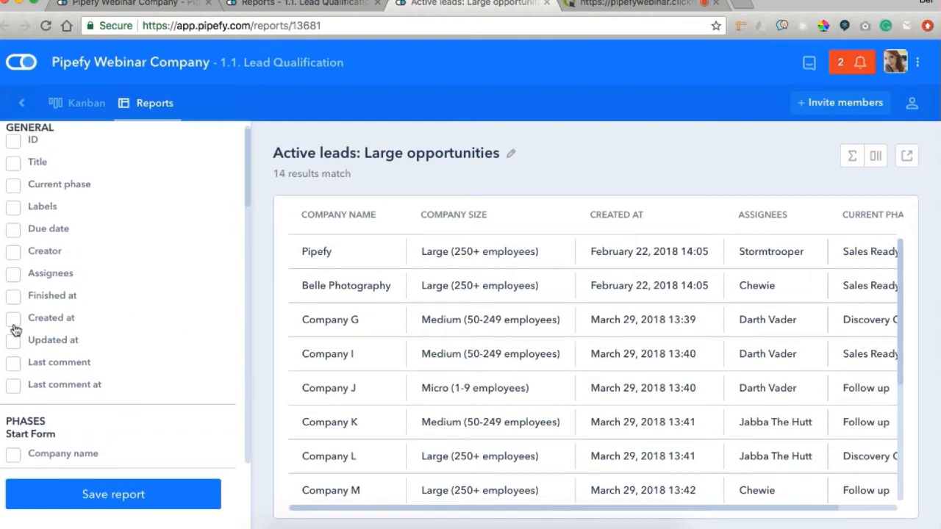
click(13, 327)
scroll(122, 344, down, 4)
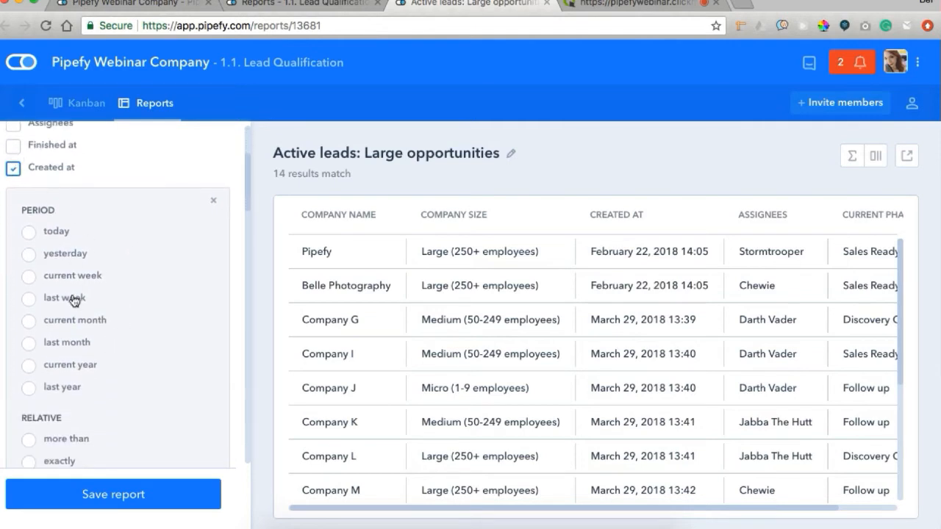
scroll(72, 297, down, 3)
scroll(63, 296, down, 2)
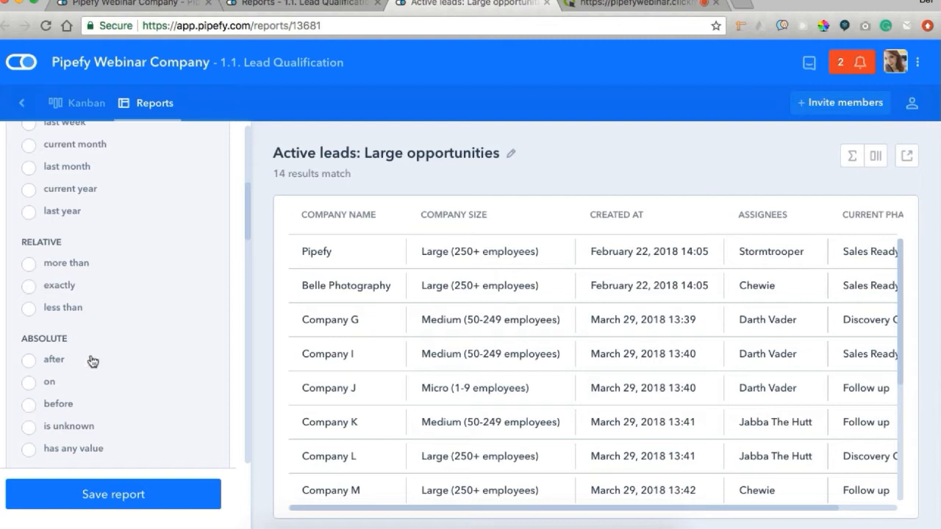
scroll(122, 313, up, 5)
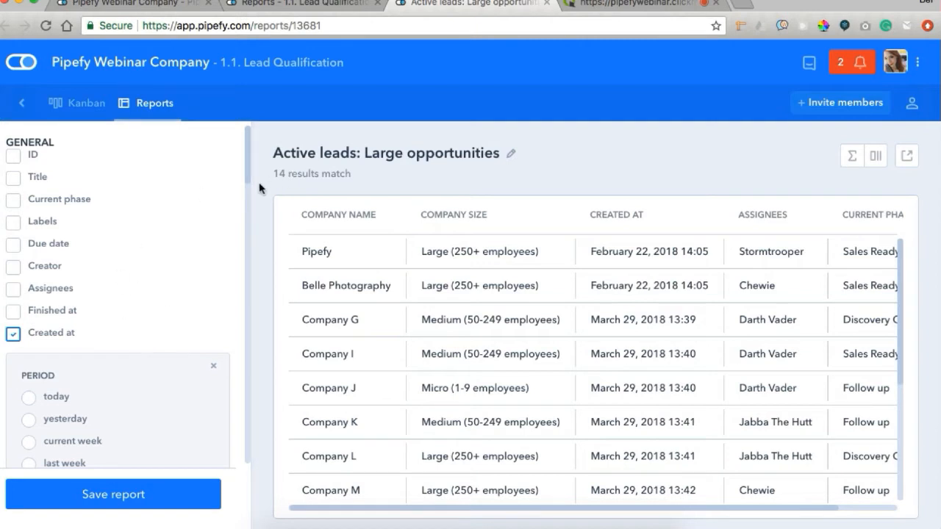
click(13, 334)
Examine the Opportunity size filter under Discovery Call, and close the report and the Lead Qualification report list
scroll(91, 390, down, 2)
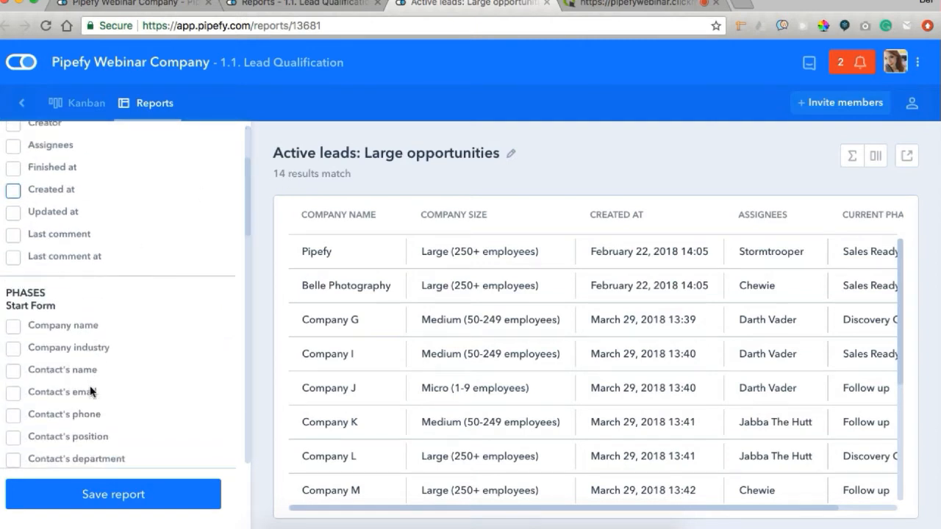
scroll(90, 388, down, 5)
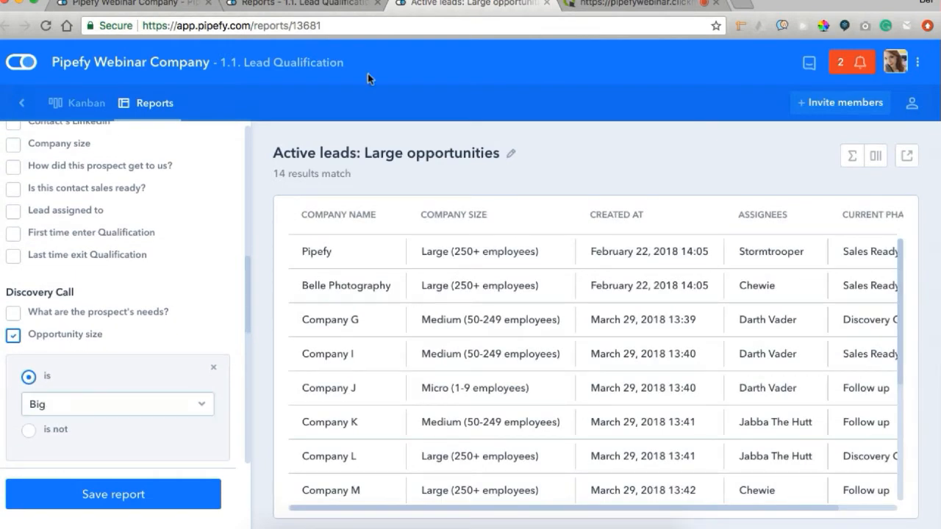
click(547, 3)
click(377, 3)
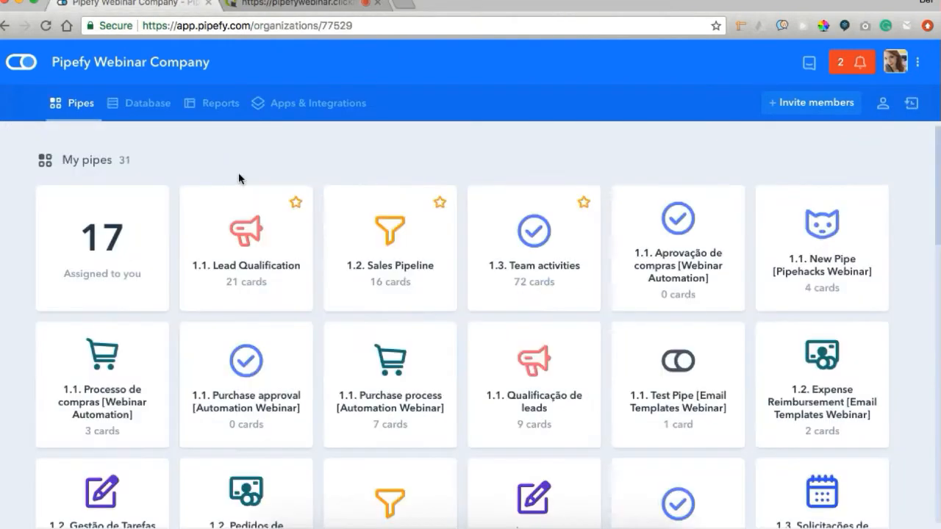
Open the 1.2. Sales Pipeline and 1.3. Team activities pipes in separate tabs, and view the Sales Pipeline's reports
super+click(389, 289)
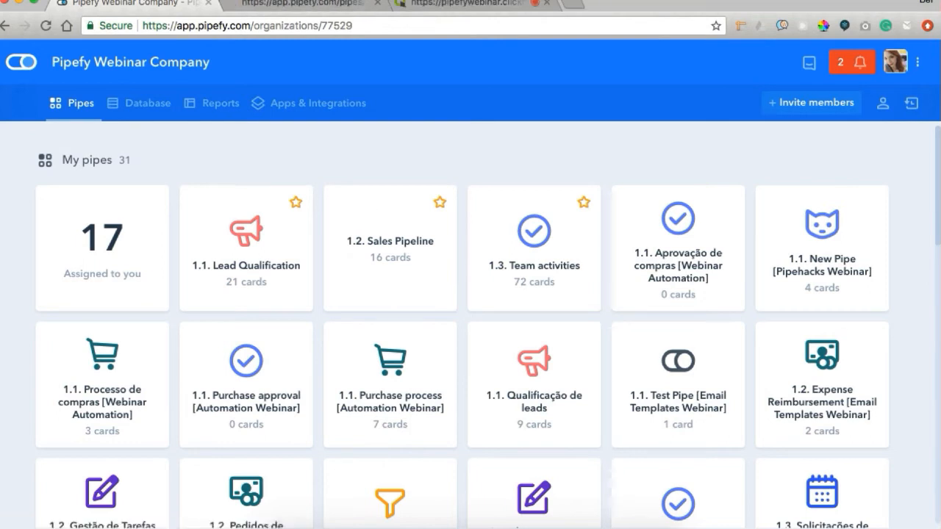
super+click(513, 221)
click(316, 6)
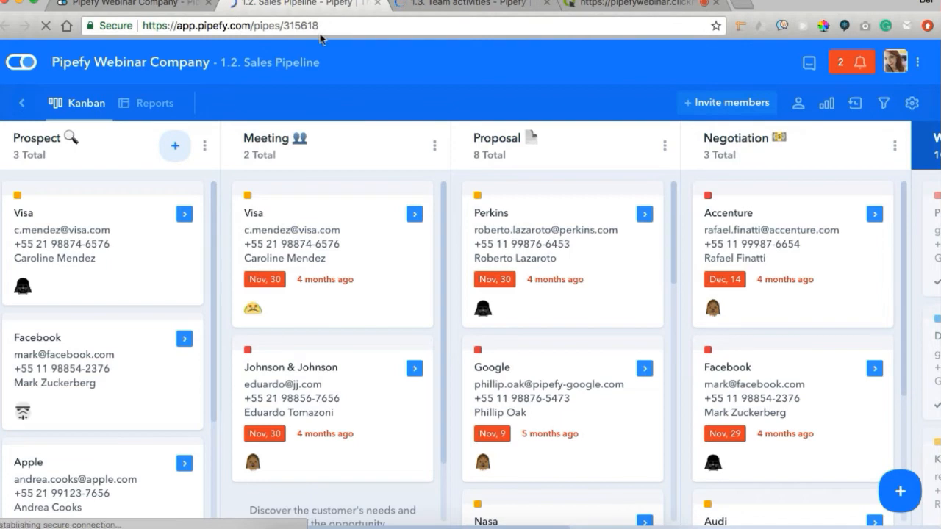
click(147, 109)
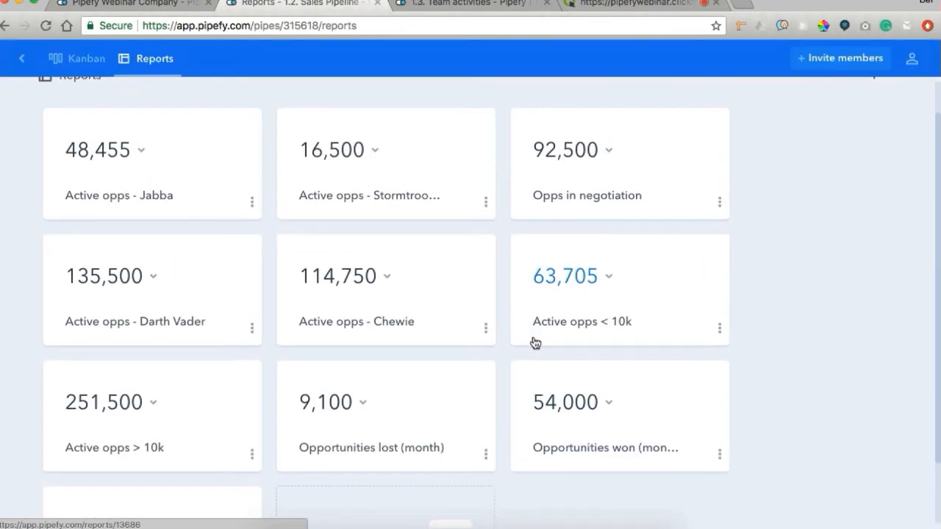
scroll(535, 344, down, 1)
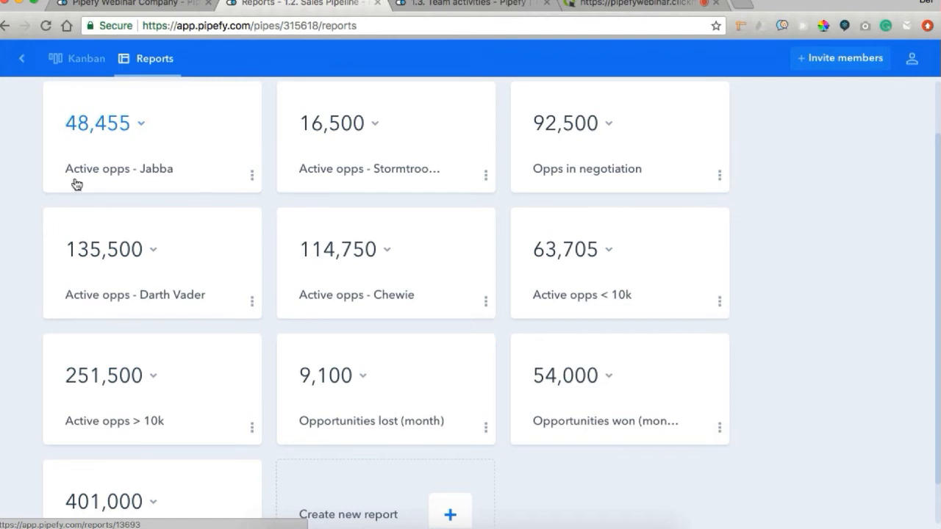
Switch the figure on the Active opps - Jabba report to Cards (Count) and back to Opportunity value (Sum.)
click(141, 126)
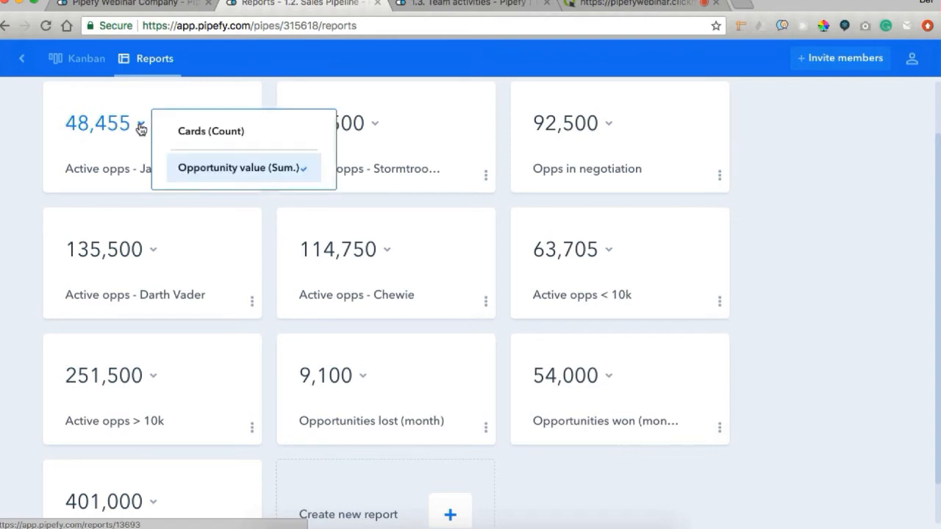
click(183, 133)
click(88, 122)
click(149, 170)
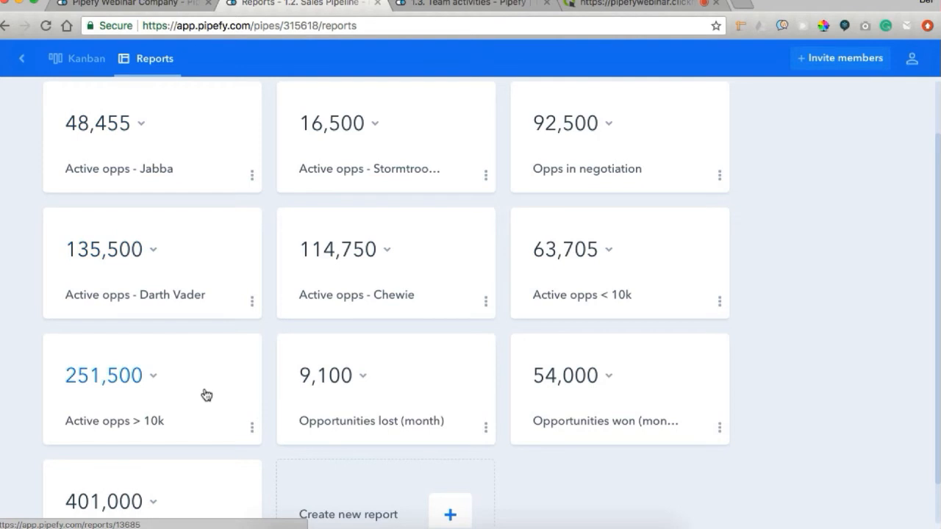
Open several Sales Pipeline reports in separate tabs and view the formula fields available for Opportunities won (month)
scroll(206, 395, down, 2)
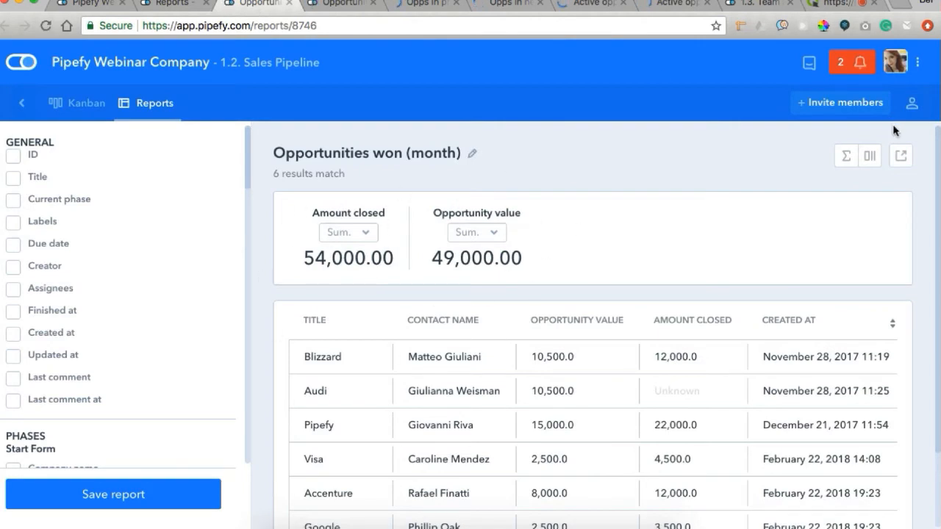
click(844, 161)
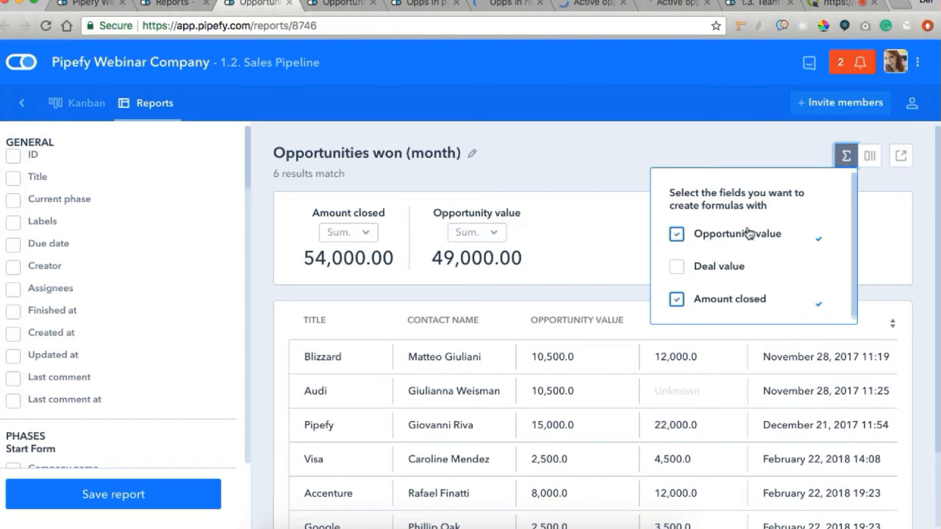
click(719, 134)
Switch the Amount closed formula in the Opportunities won (month) report to Avg. and back to Sum
click(365, 232)
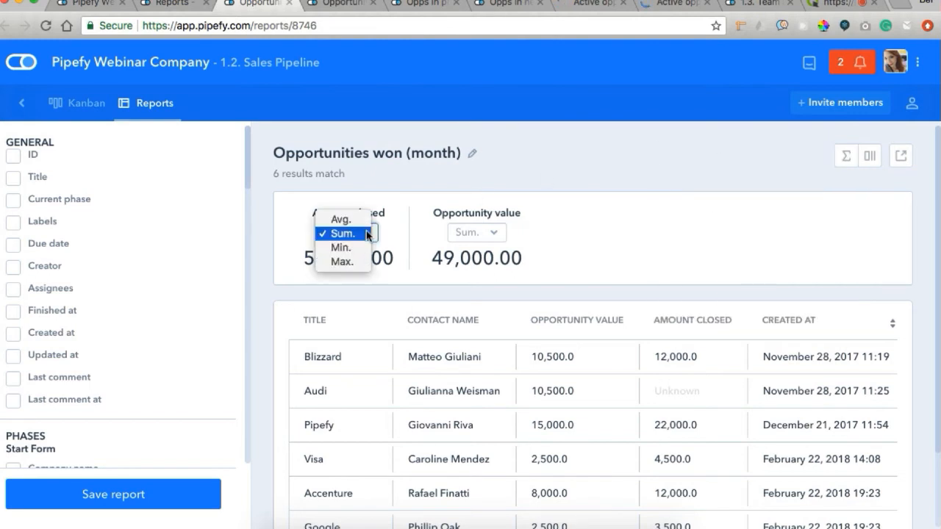
click(339, 219)
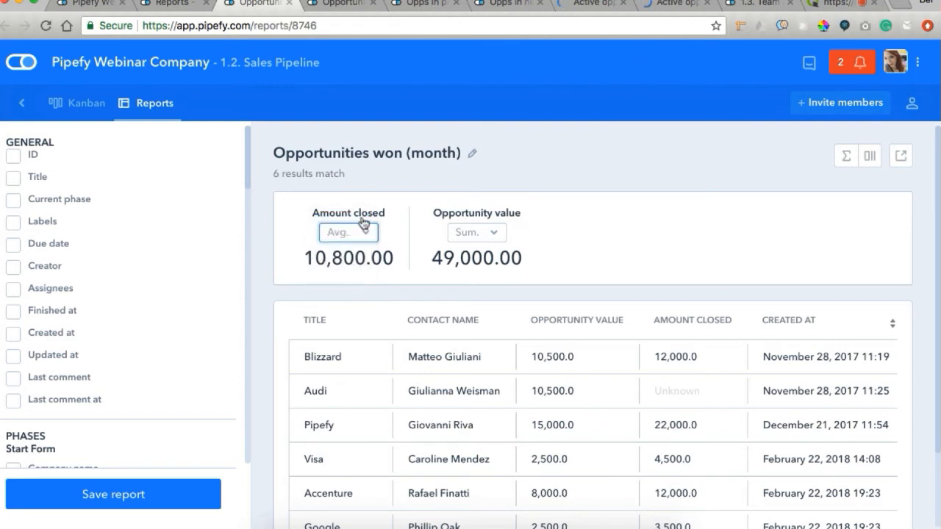
click(366, 232)
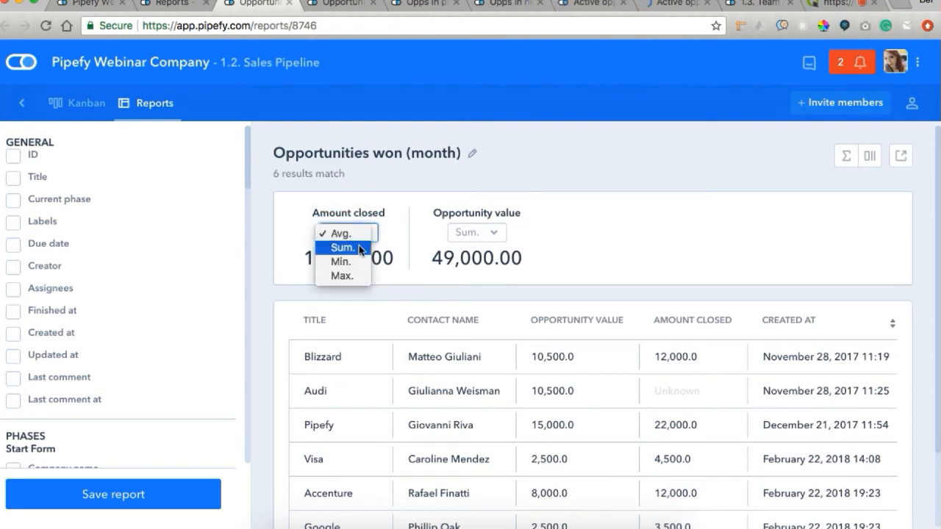
click(359, 246)
click(362, 244)
click(360, 246)
click(358, 243)
key(Escape)
click(358, 244)
click(359, 246)
click(363, 233)
click(342, 205)
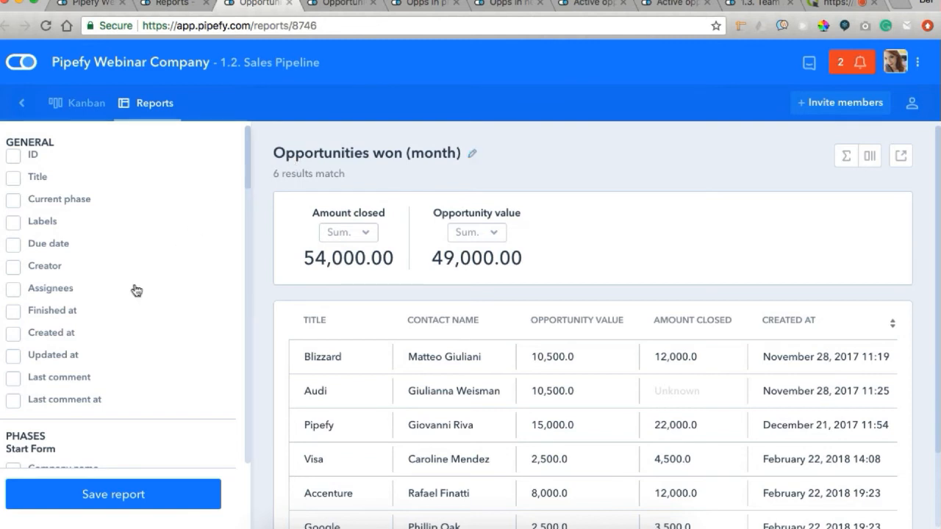
Examine the First time enter Won filter, close that report, and examine the First time enter Lost filter of Opportunities lost (month)
scroll(136, 290, down, 15)
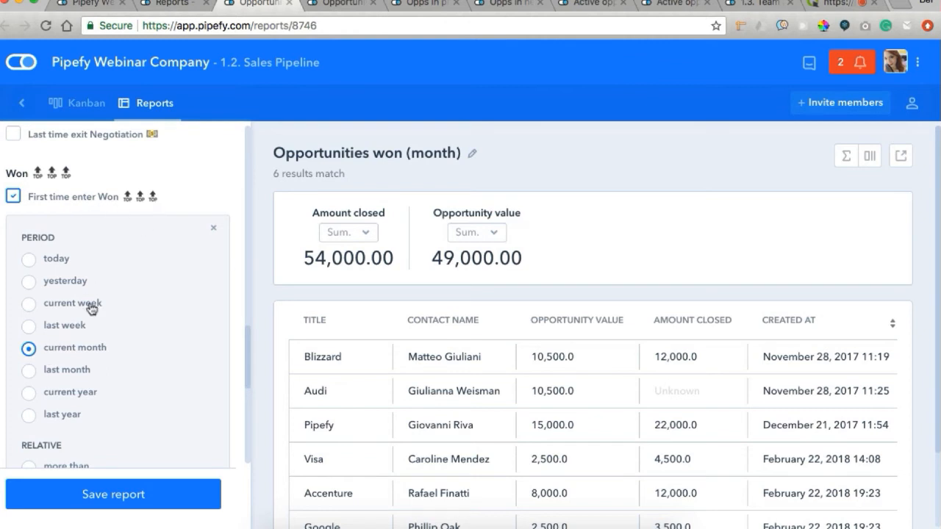
click(288, 3)
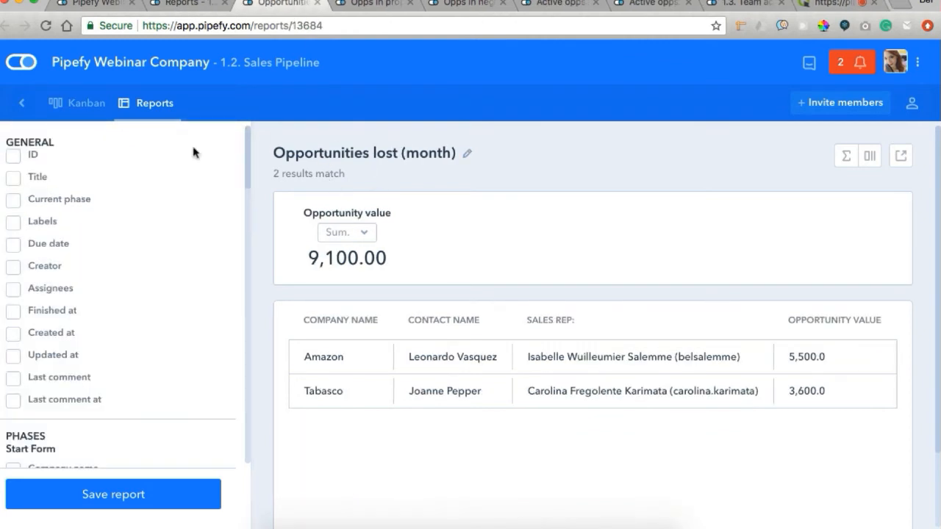
scroll(125, 301, down, 10)
scroll(125, 300, down, 5)
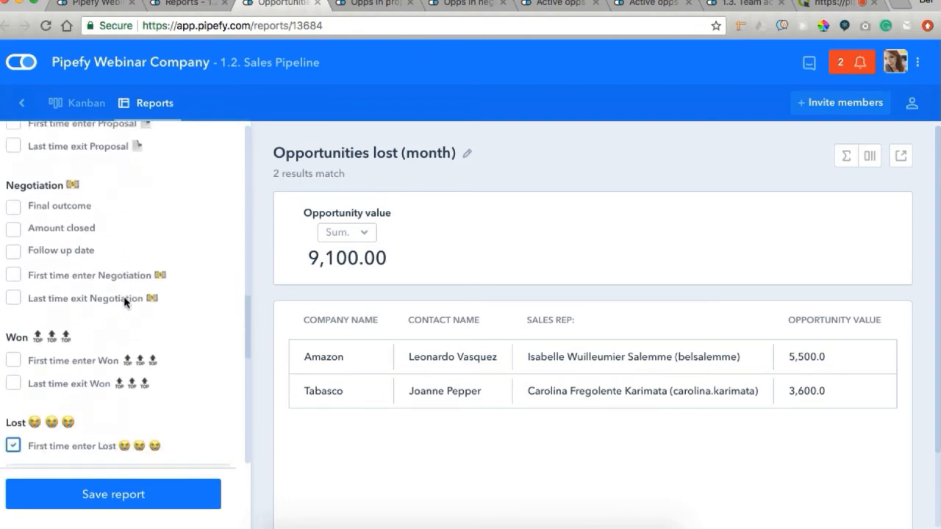
scroll(119, 447, down, 3)
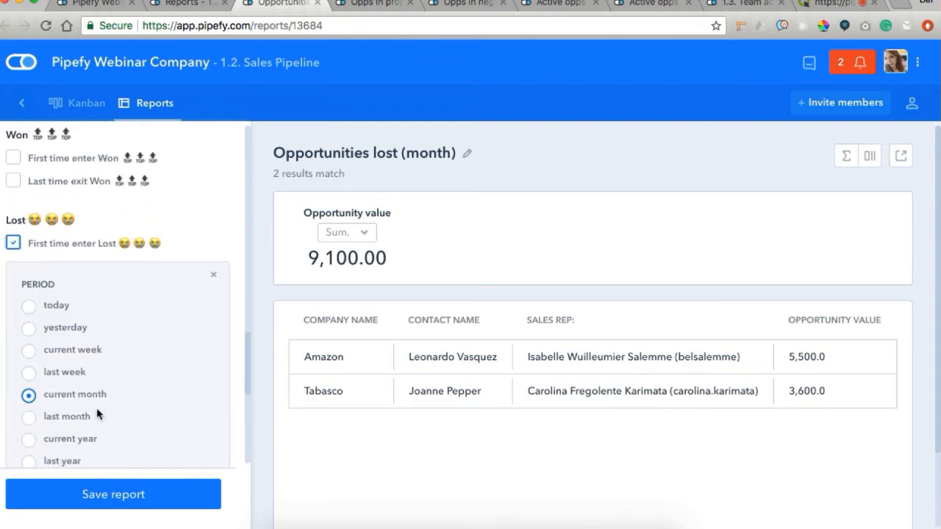
Open the Amazon card from Opportunities lost (month), review its activities and start form, and close both the card and the report
click(335, 362)
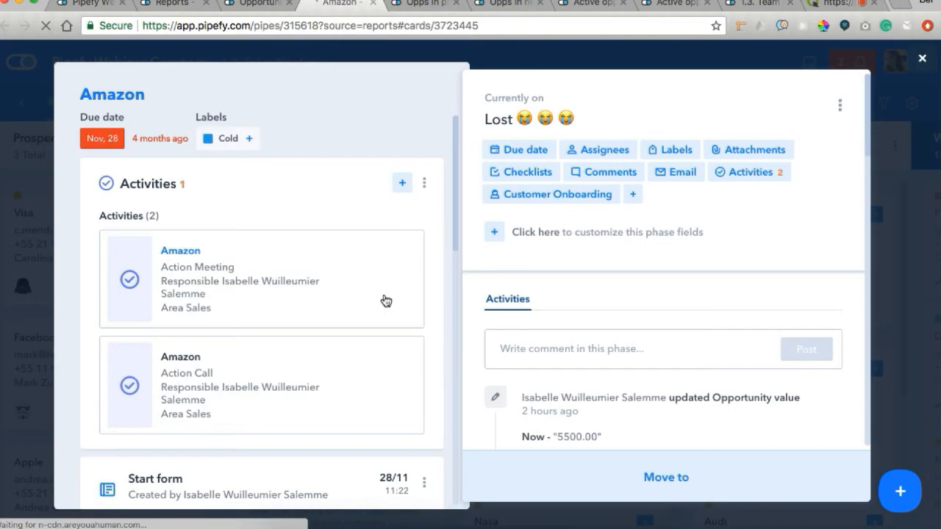
scroll(384, 301, down, 1)
scroll(386, 301, down, 5)
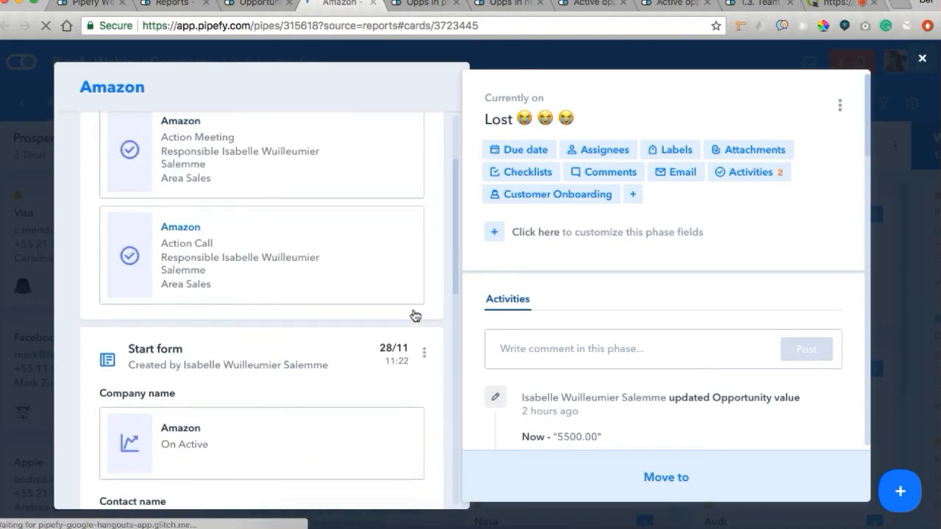
scroll(416, 316, down, 1)
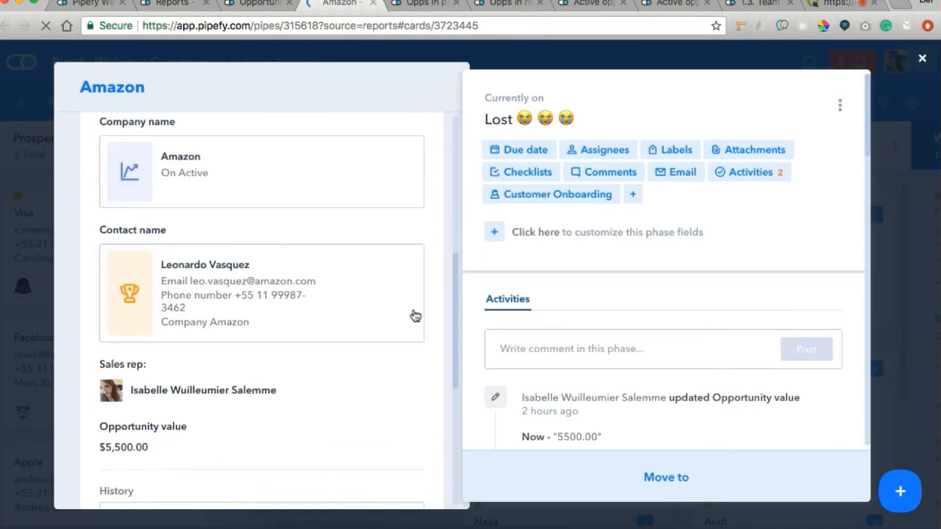
click(373, 7)
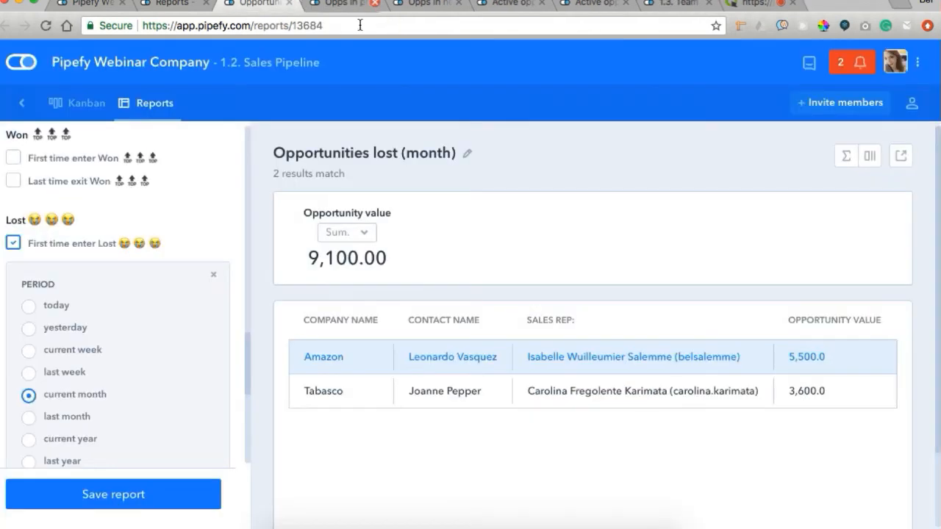
click(317, 5)
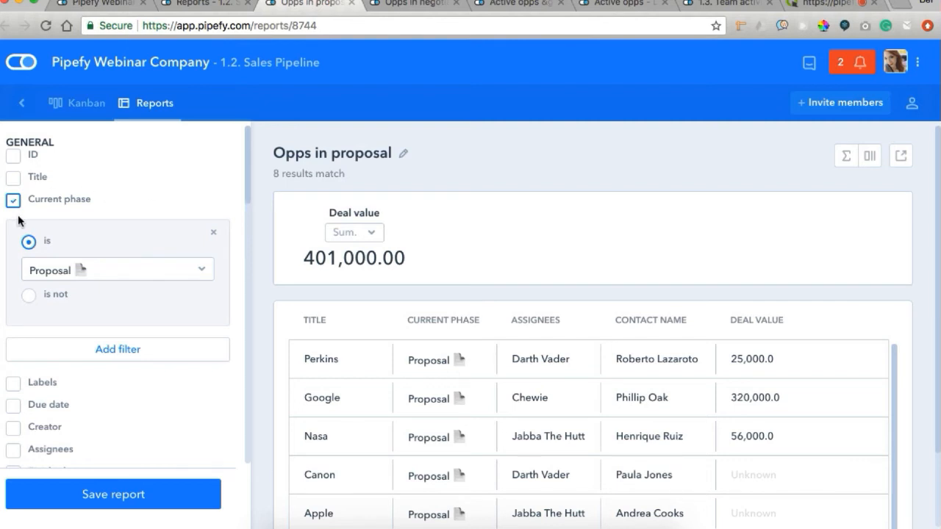
Examine the filters and cards of the Opps in proposal and Opps in negotiation reports, closing each one
scroll(57, 242, down, 10)
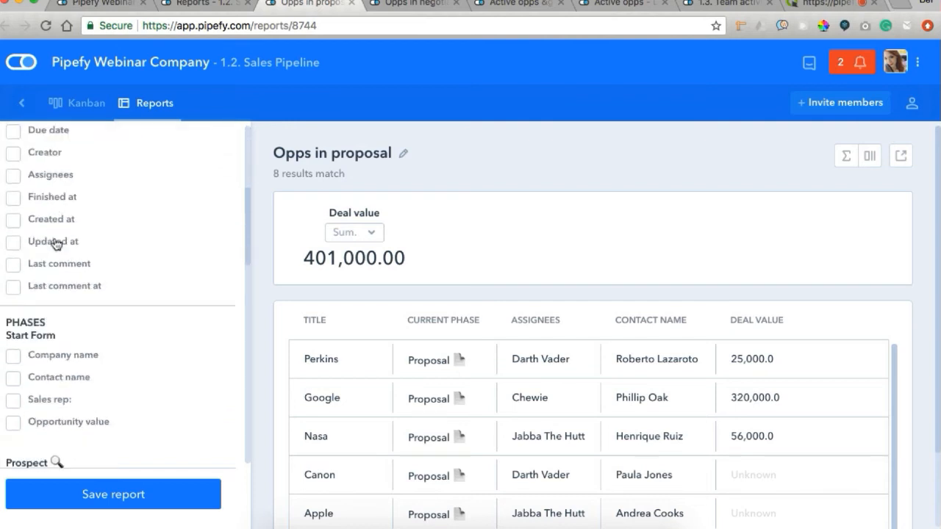
scroll(332, 410, down, 1)
scroll(332, 410, down, 1)
scroll(412, 294, down, 2)
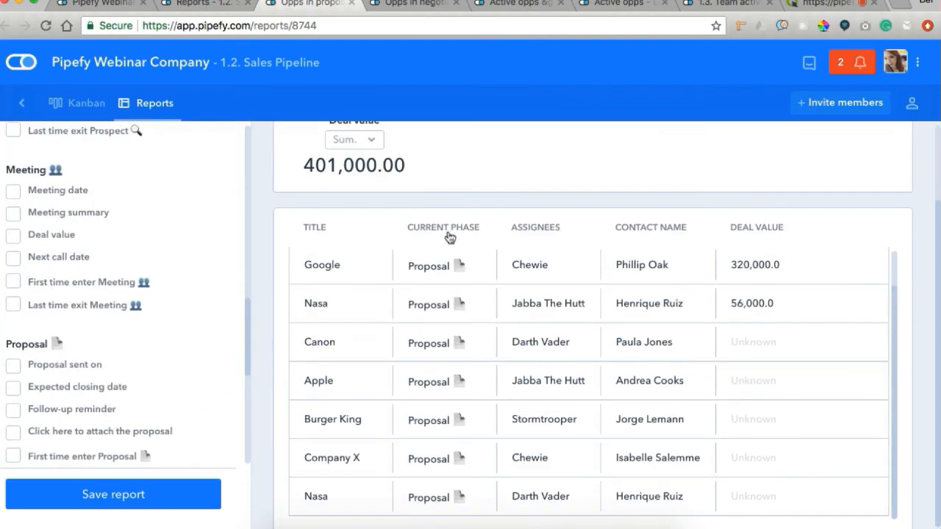
key(super+w)
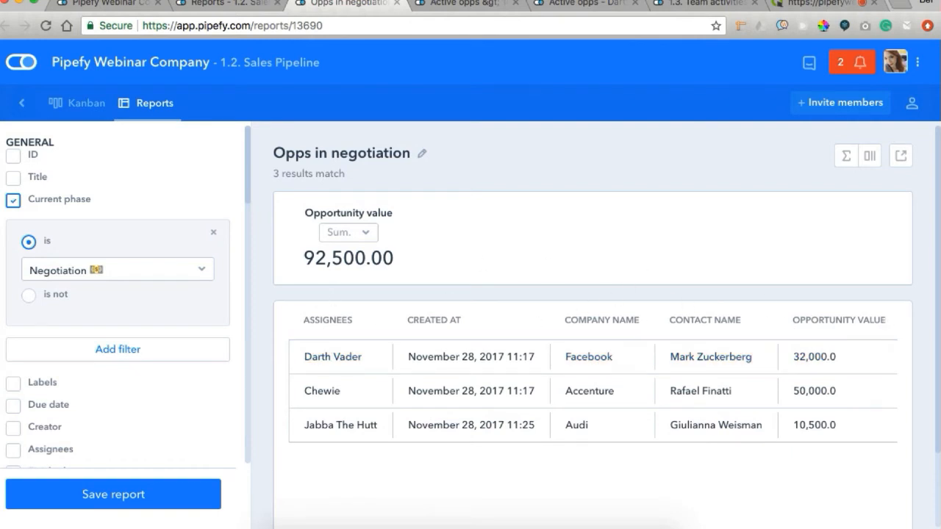
click(397, 3)
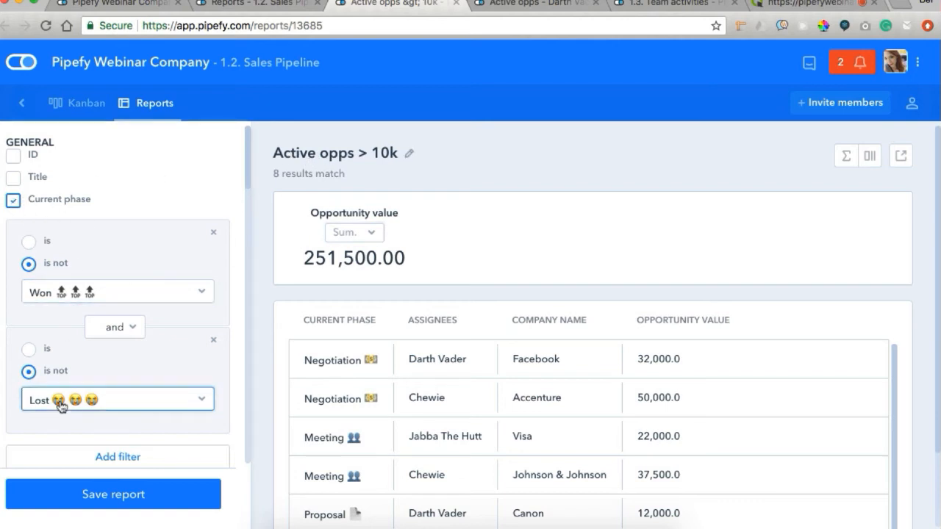
Examine the Current phase and Opportunity value filters of the Active opps > 10k report
scroll(189, 227, down, 6)
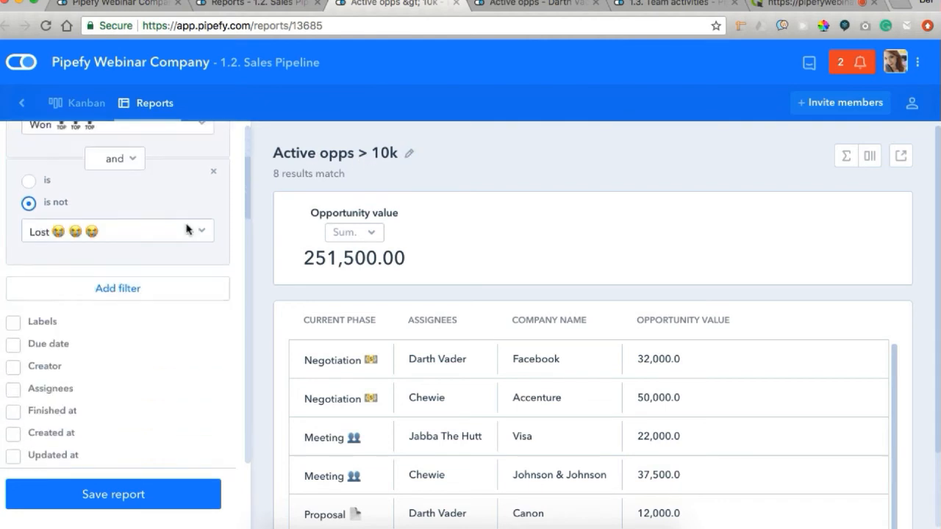
scroll(188, 229, down, 5)
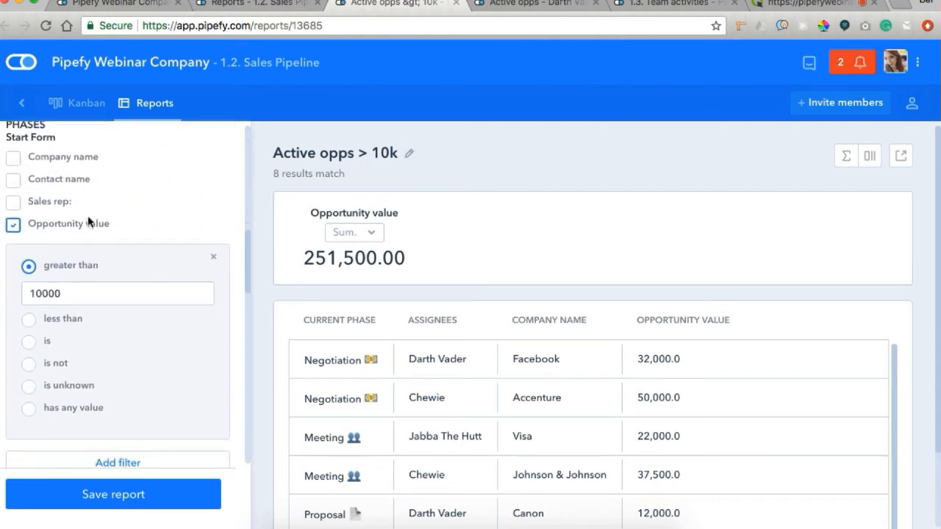
click(66, 297)
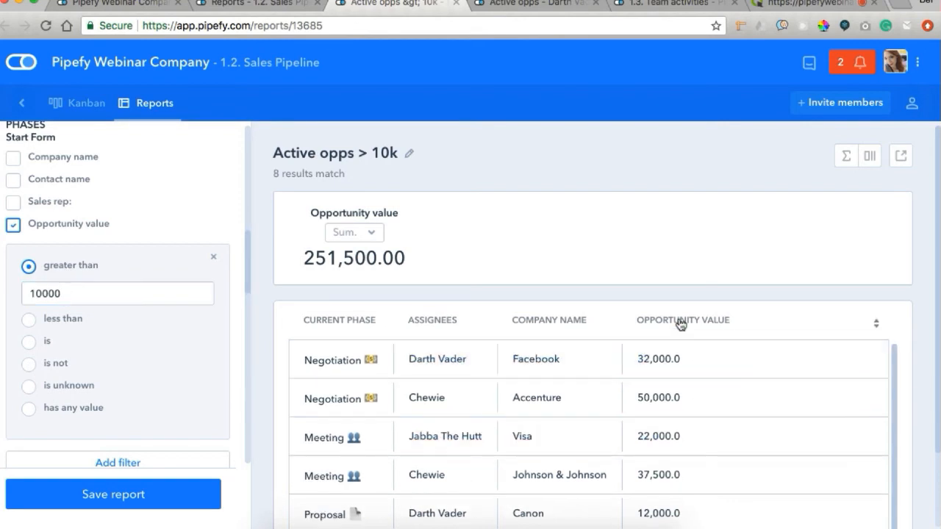
Sort the Active opps > 10k report by opportunity value from highest to lowest, and close the report
click(679, 323)
click(691, 320)
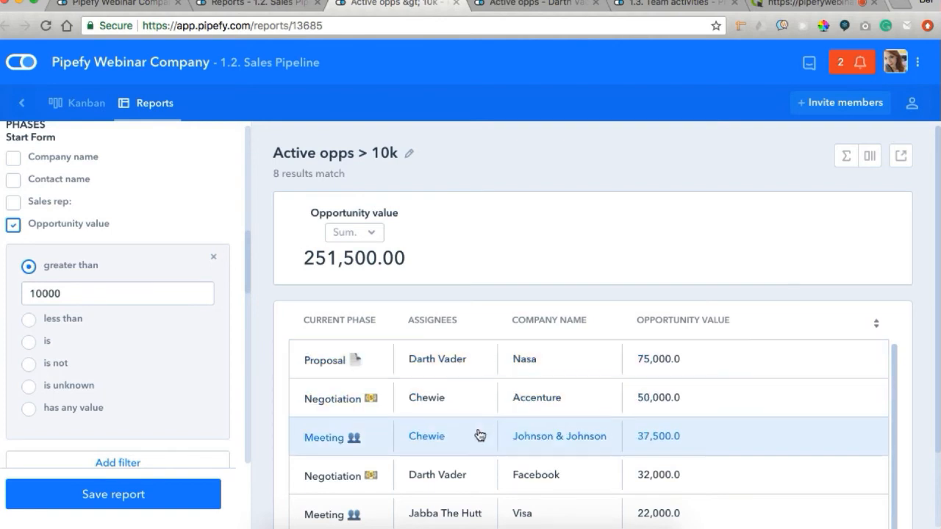
click(457, 4)
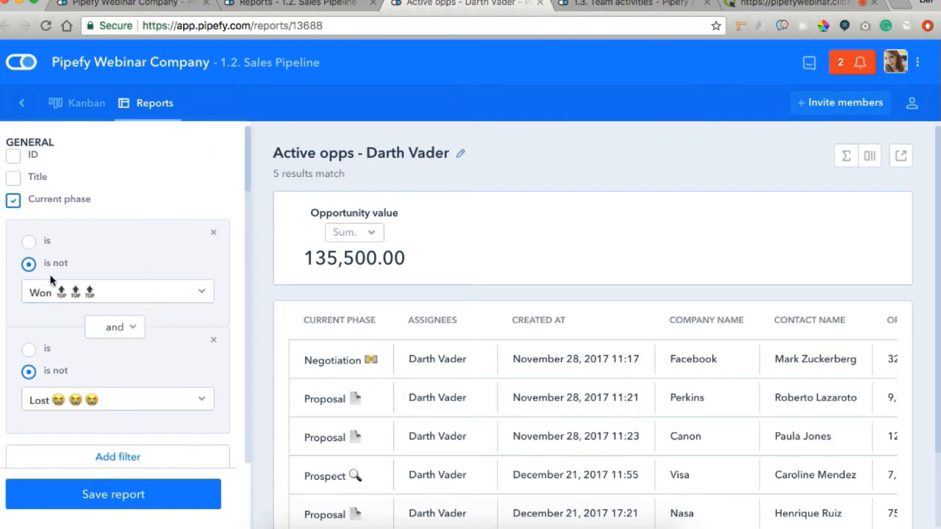
Examine the Current phase and Assignees filters and the listed cards of the Active opps - Darth Vader report
scroll(94, 377, down, 5)
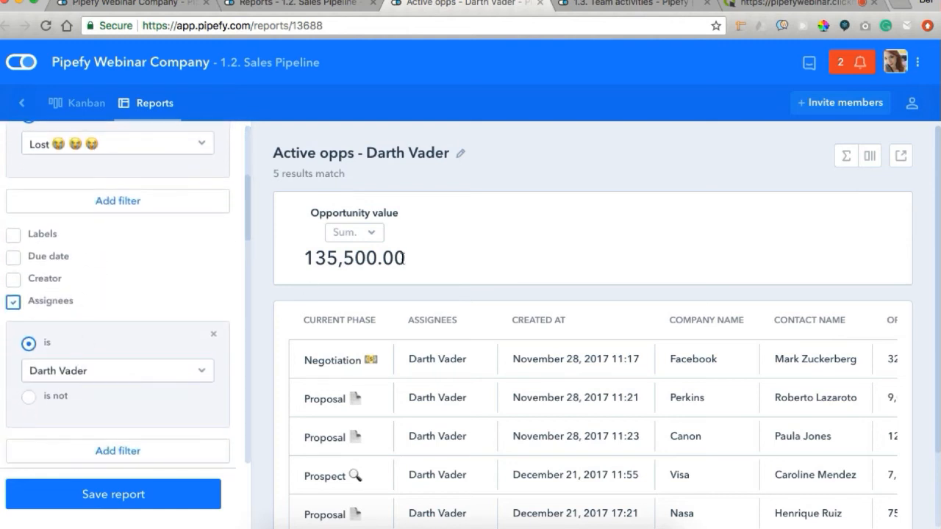
scroll(409, 275, down, 3)
scroll(413, 274, up, 2)
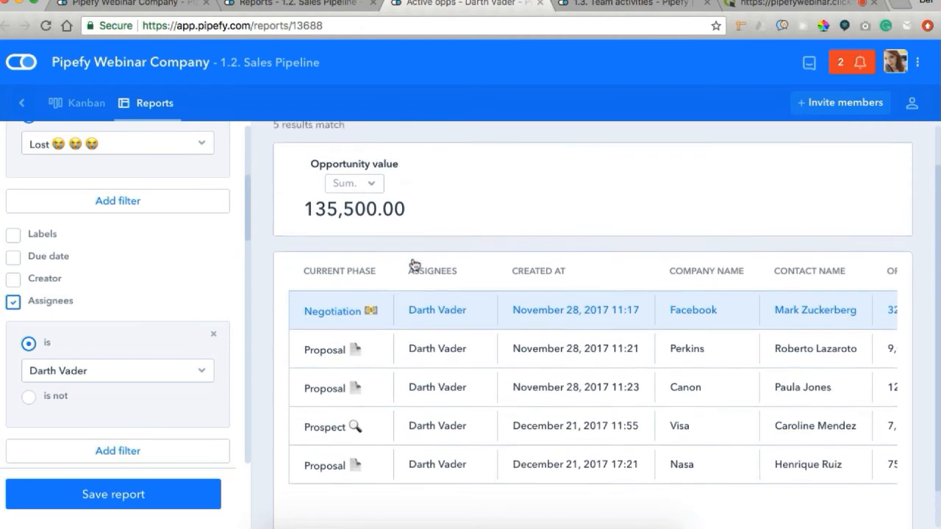
scroll(414, 263, down, 1)
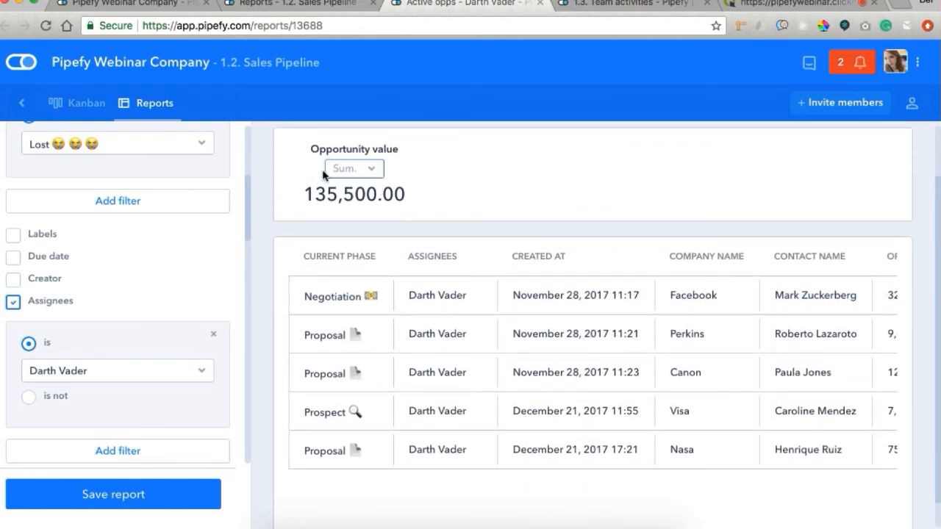
Switch the Opportunity value formula of the Darth Vader report to Avg. and back to Sum., and close the report
click(372, 178)
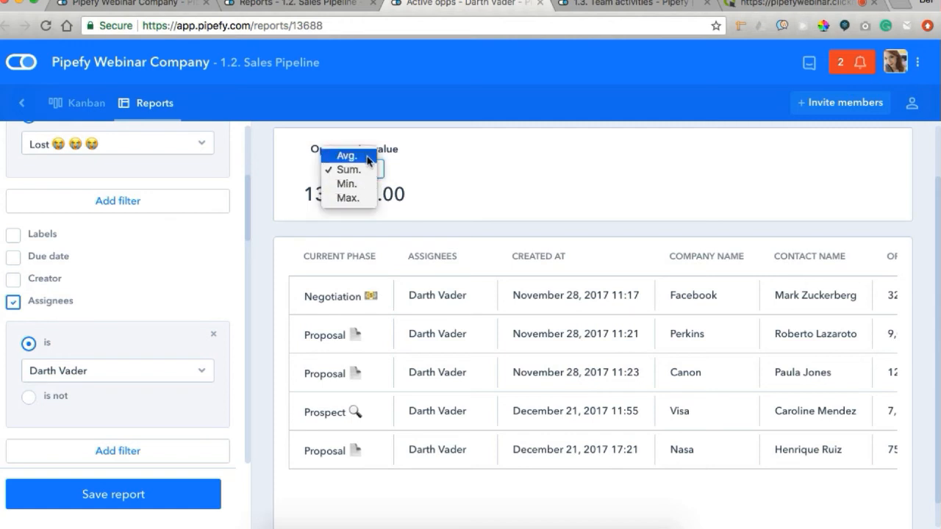
click(368, 156)
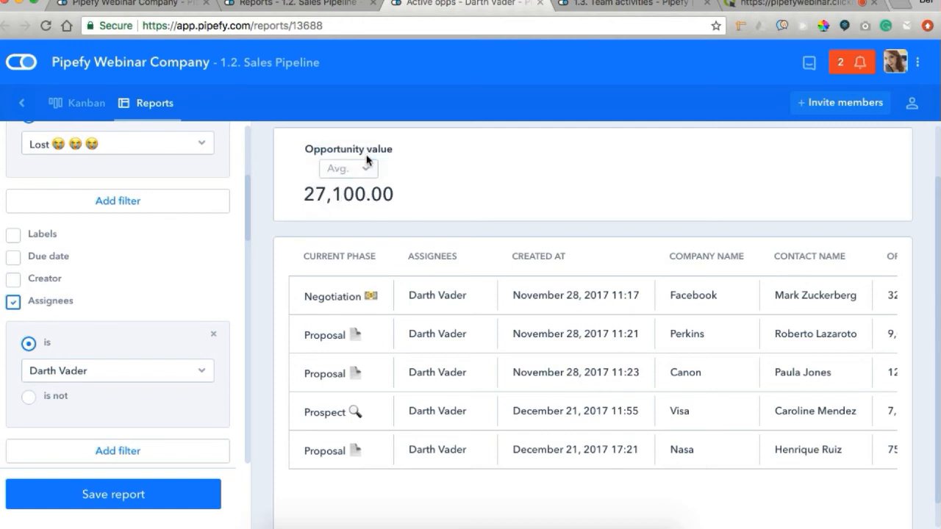
click(363, 169)
click(357, 185)
click(548, 3)
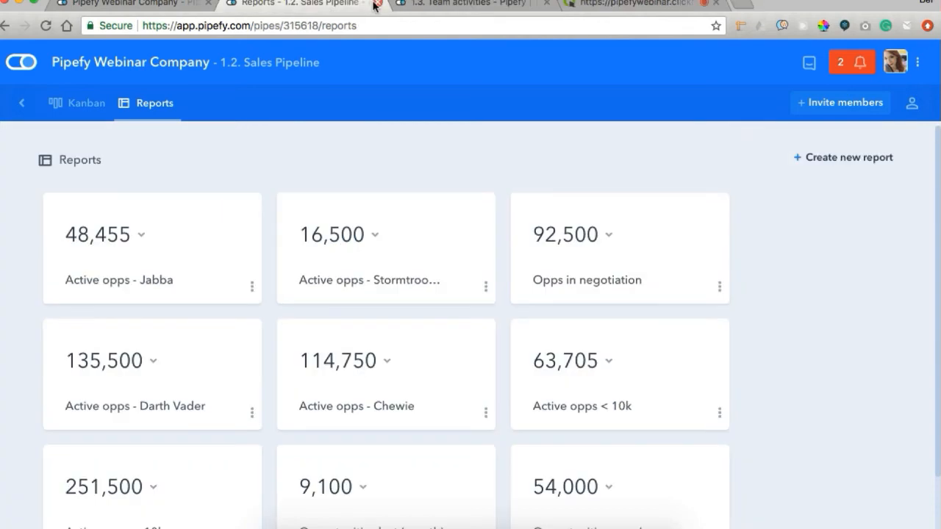
Close the Sales Pipeline reports, open the 1.3. Team activities reports in a separate tab, and restore the closed Sales Pipeline tab
click(375, 4)
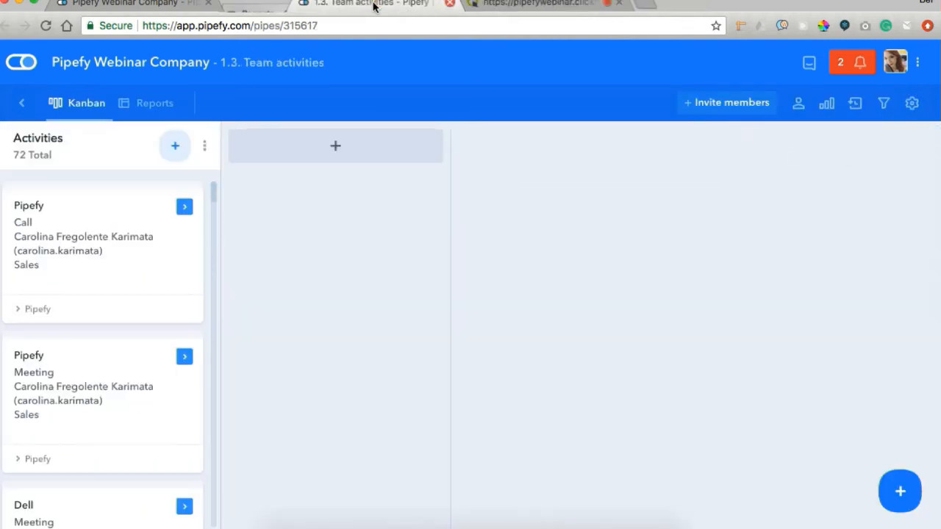
click(163, 102)
key(super+shift+t)
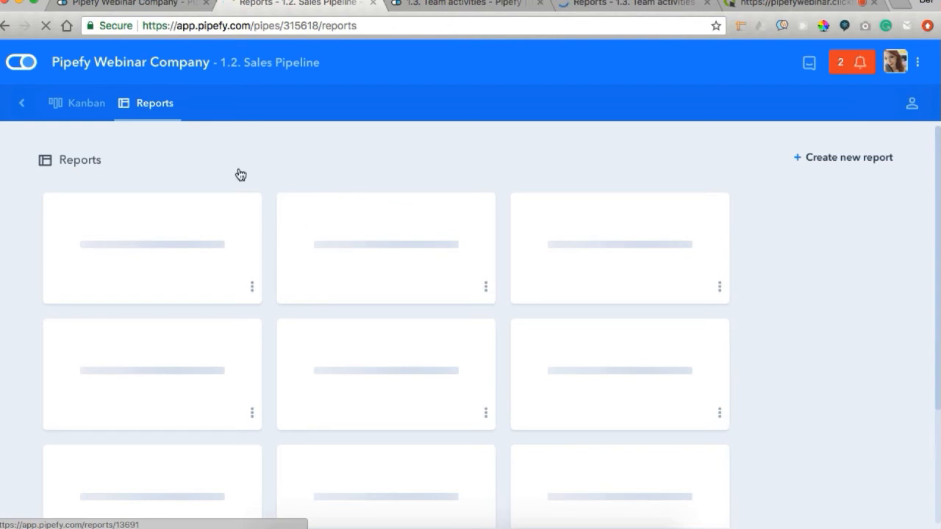
Open the Visa card in the Meeting phase of the Sales Pipeline board and start a new Activities form on it
click(73, 107)
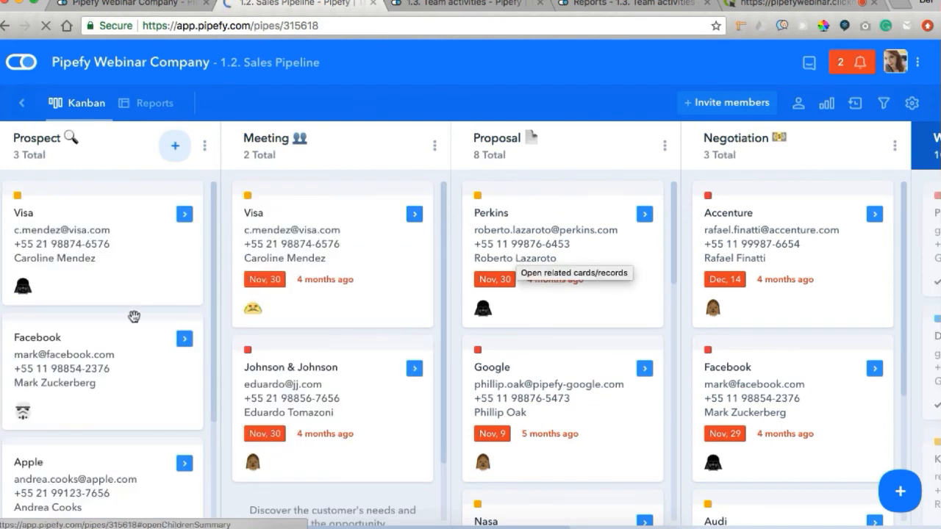
click(321, 247)
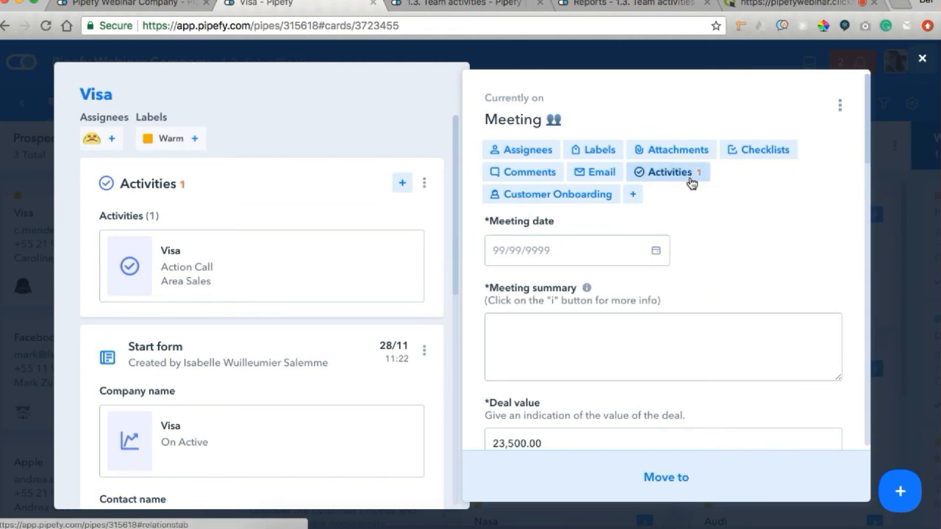
click(691, 183)
click(414, 305)
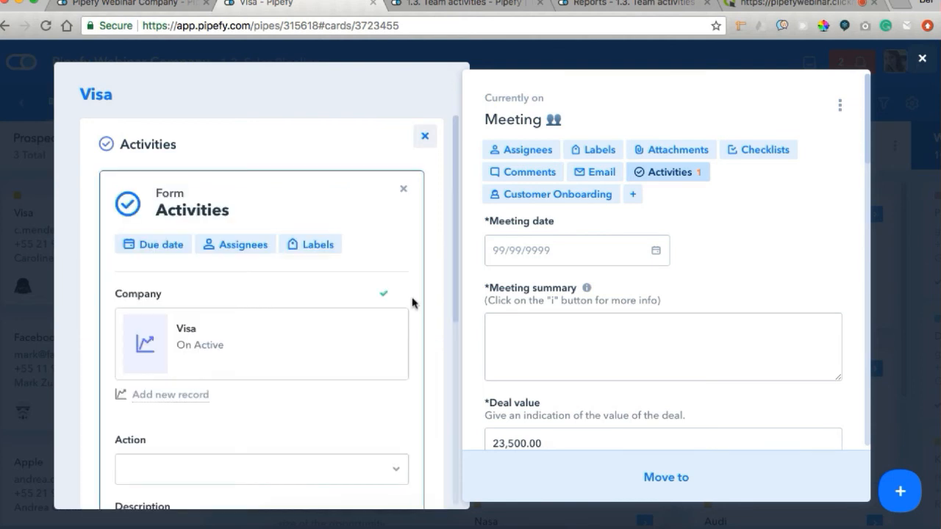
Create a linked activity with the action Call from the Visa card's Activities form, and close the card
scroll(347, 309, down, 3)
click(303, 309)
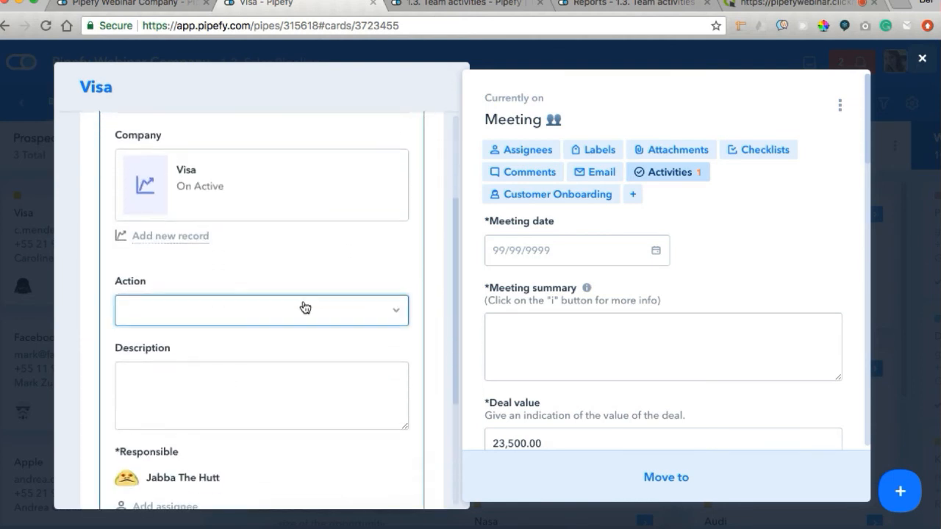
click(273, 323)
scroll(225, 445, down, 3)
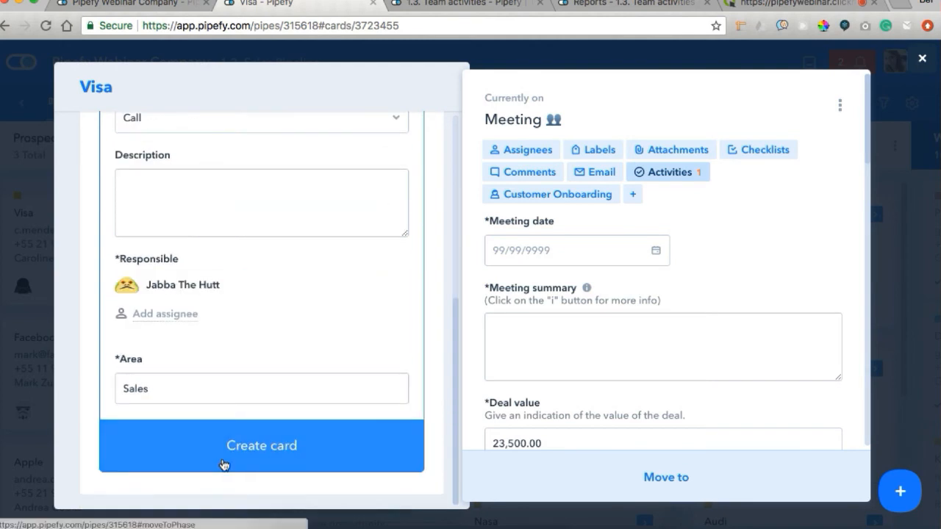
click(224, 446)
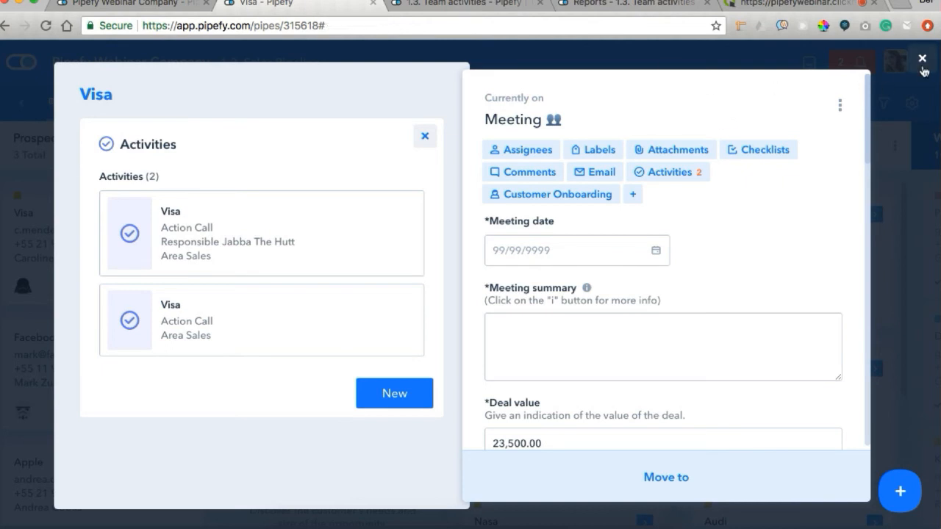
click(923, 58)
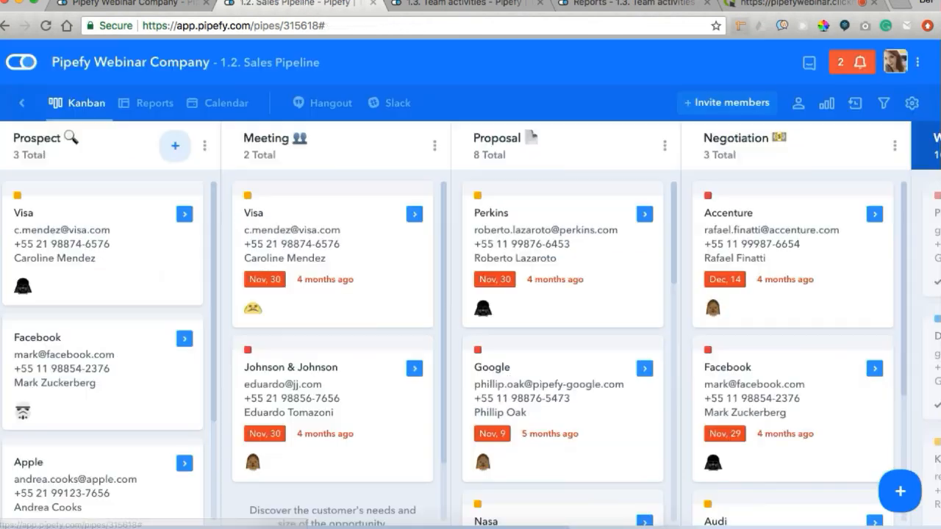
Reopen the Visa card in the Meeting phase to check its linked activities, and open the reports of the 1.3. Team activities pipe
click(301, 228)
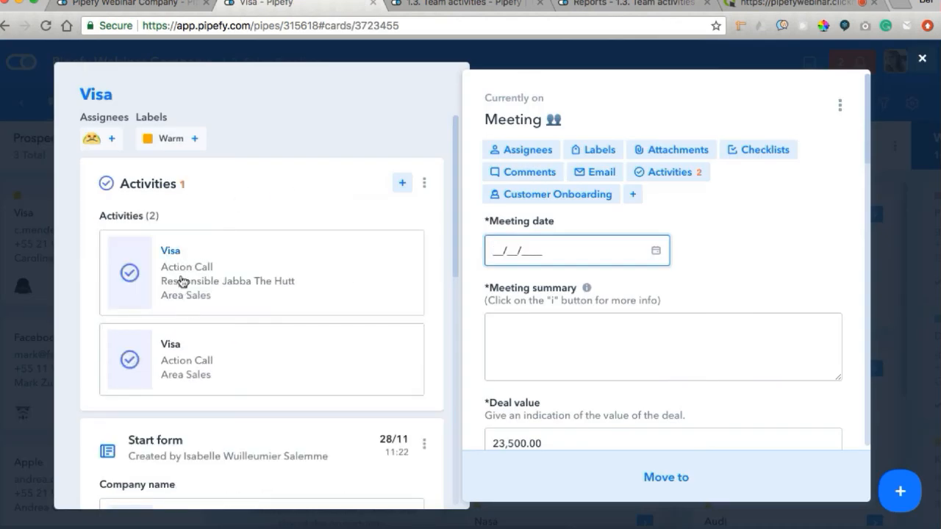
click(190, 275)
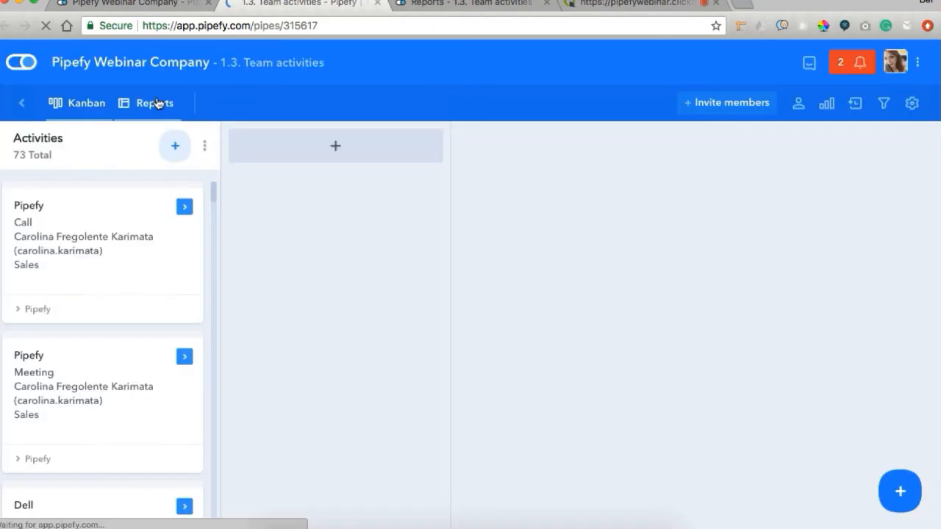
click(157, 103)
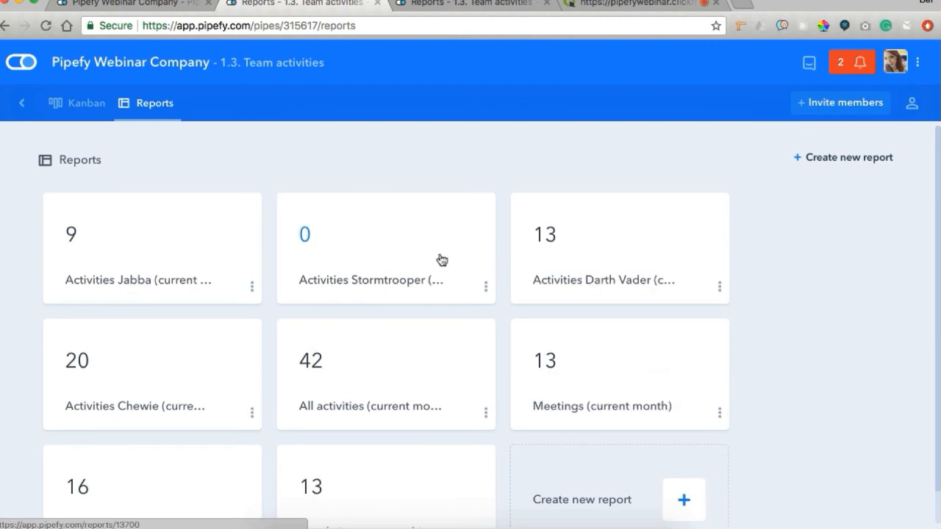
Open the All activities, Activities Chewie and Meetings (current month) reports in separate tabs, and close the duplicate reports list tab
scroll(474, 364, down, 2)
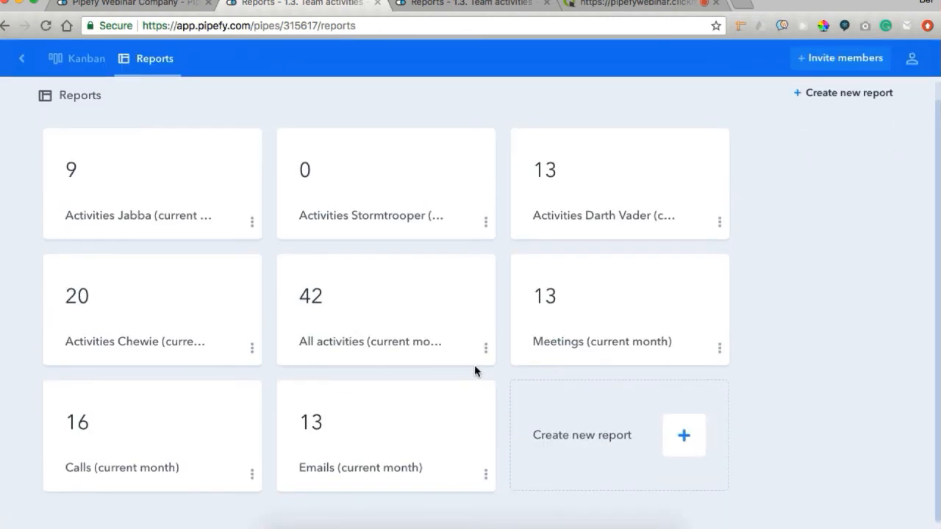
super+click(373, 343)
super+click(140, 341)
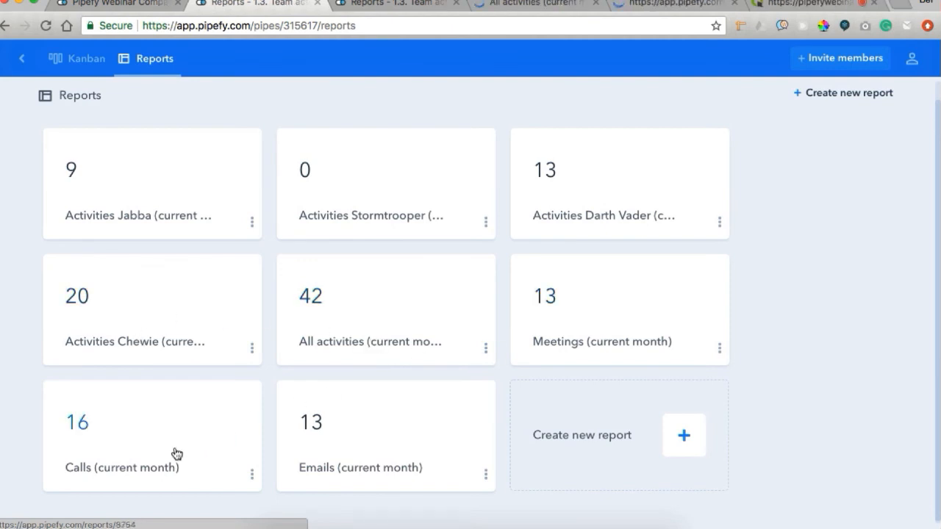
super+click(564, 322)
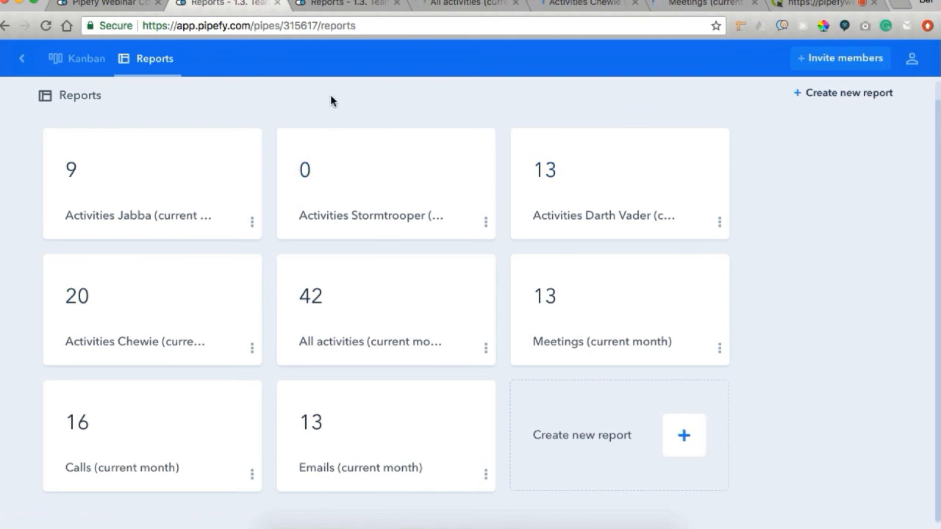
middle_click(328, 7)
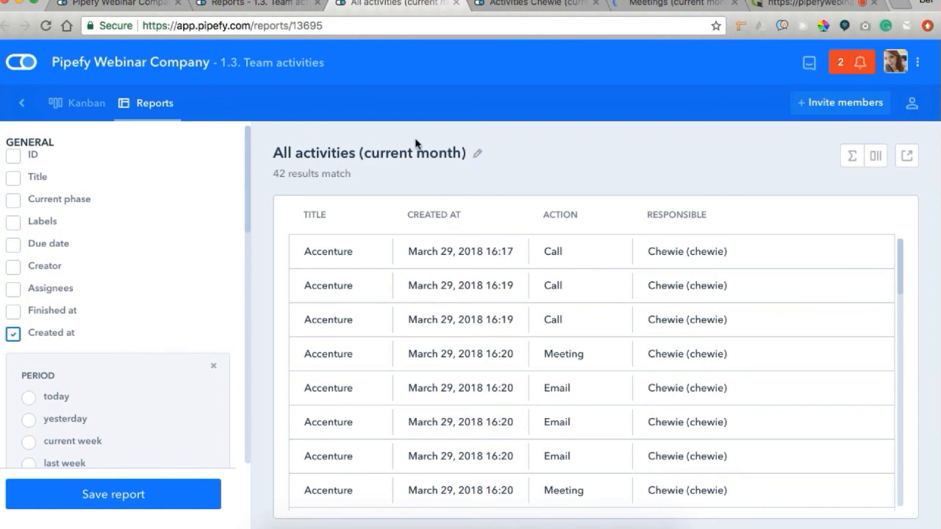
Sort the All activities (current month) report by action, responsible and title in turn, review its rows, and close the report
scroll(40, 338, down, 2)
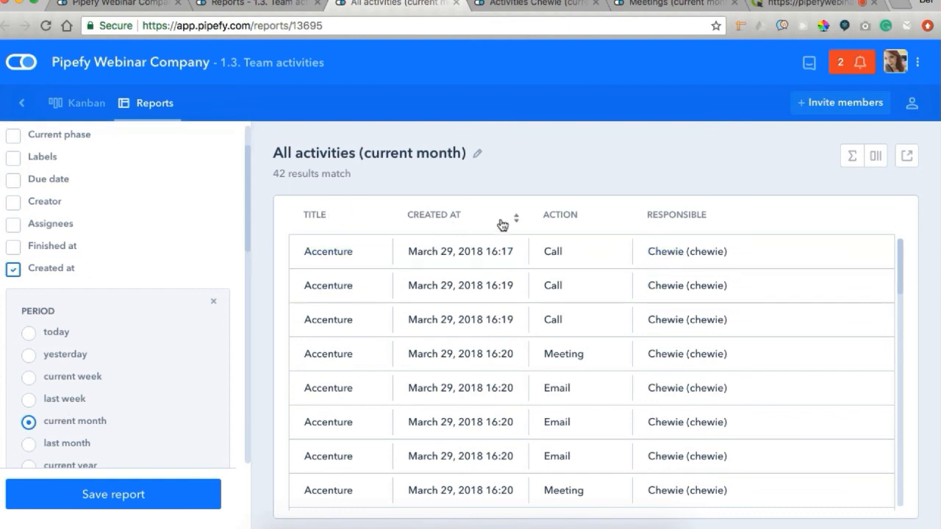
click(561, 222)
click(672, 219)
scroll(710, 262, down, 4)
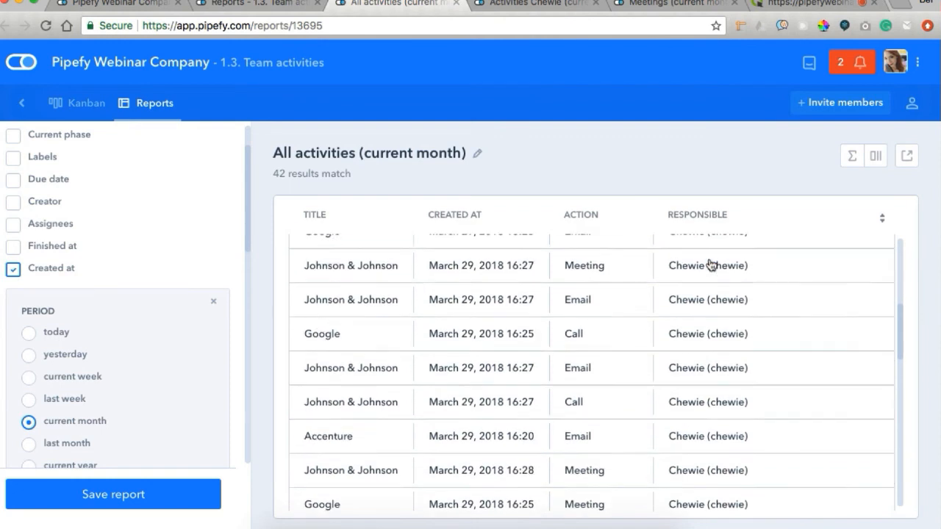
scroll(710, 264, up, 5)
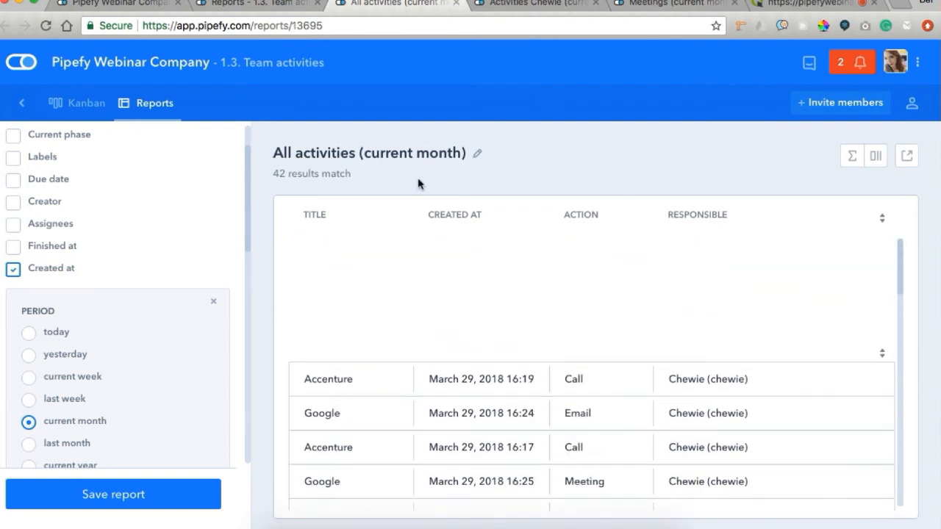
click(330, 213)
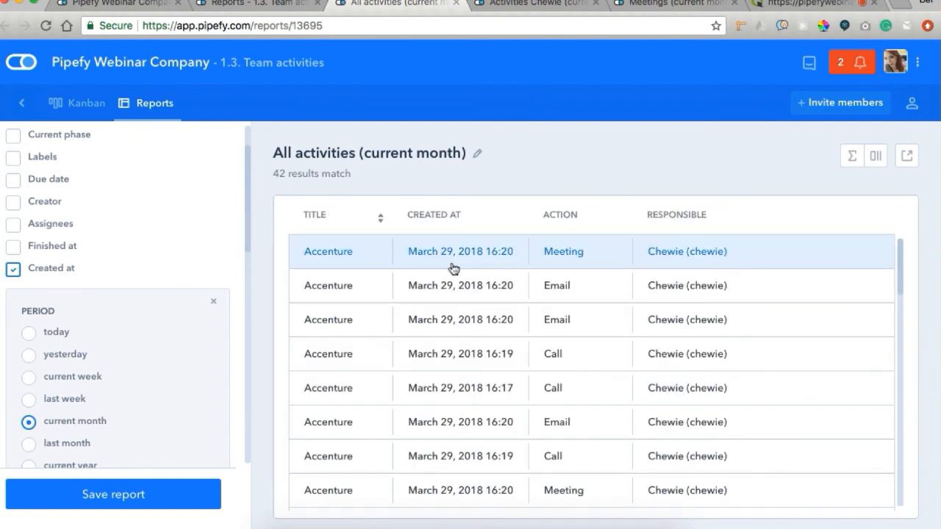
scroll(451, 267, down, 3)
scroll(451, 267, up, 3)
click(457, 7)
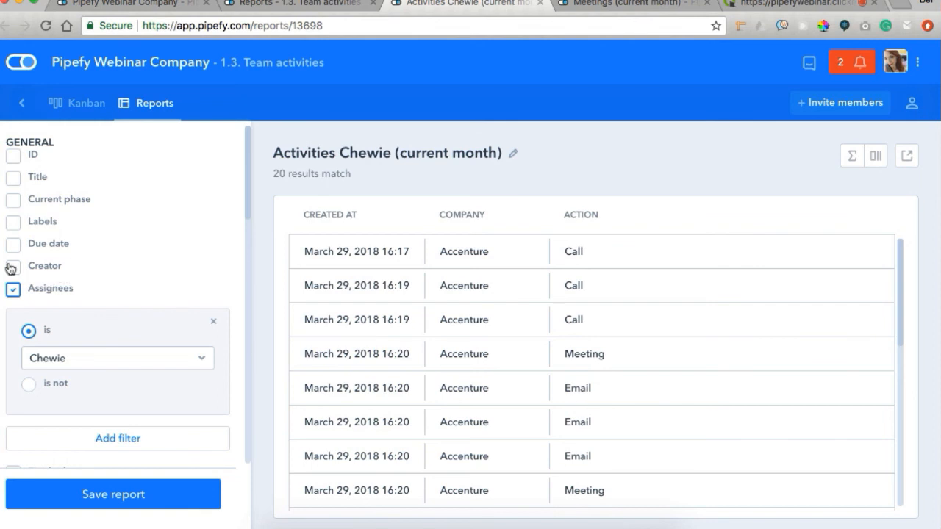
Examine the Assignees and Created at filters of the Activities Chewie report, close it, and examine the Meetings report's Created at and Action filters
scroll(226, 346, down, 5)
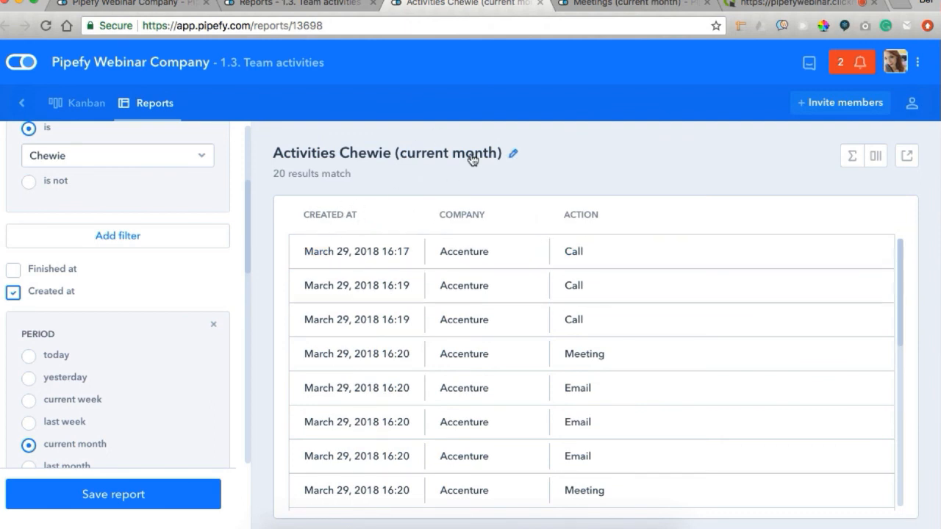
click(540, 4)
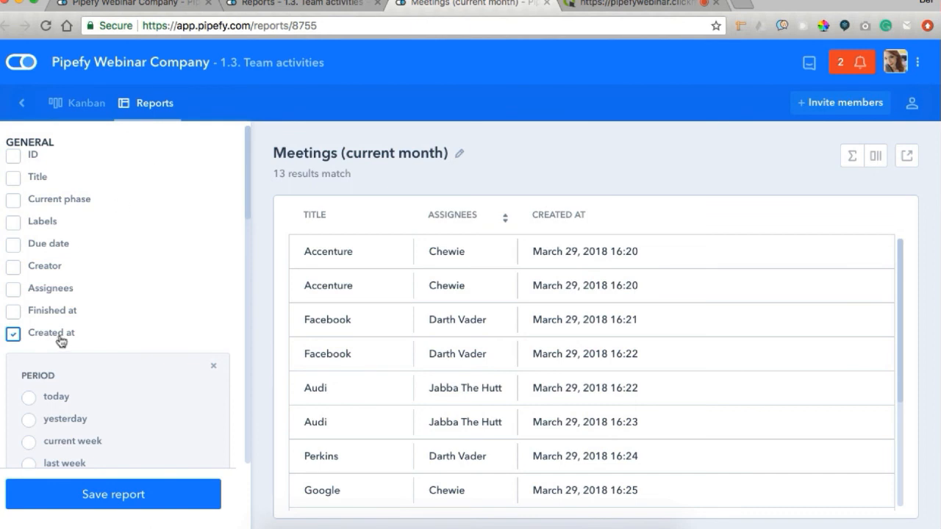
scroll(74, 342, down, 3)
scroll(60, 340, down, 10)
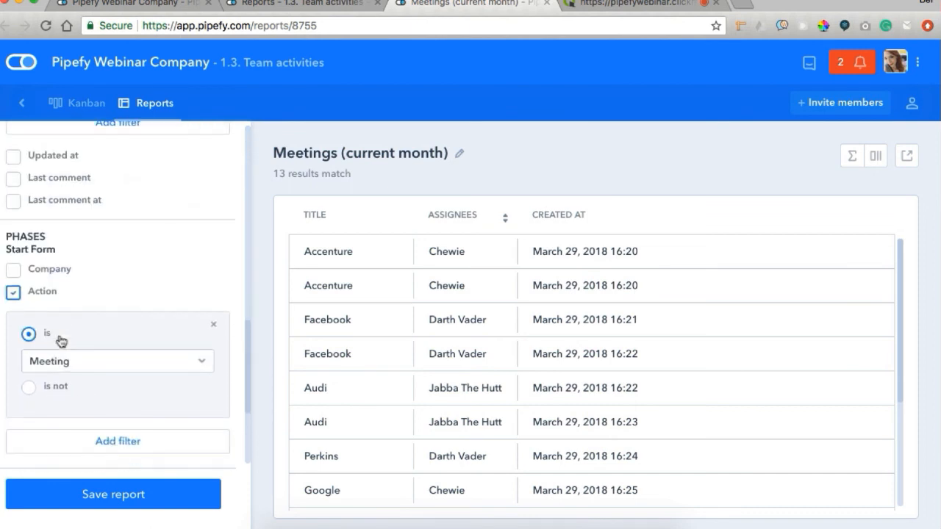
Sort the Meetings (current month) report by assignees and review the listed meetings
click(447, 225)
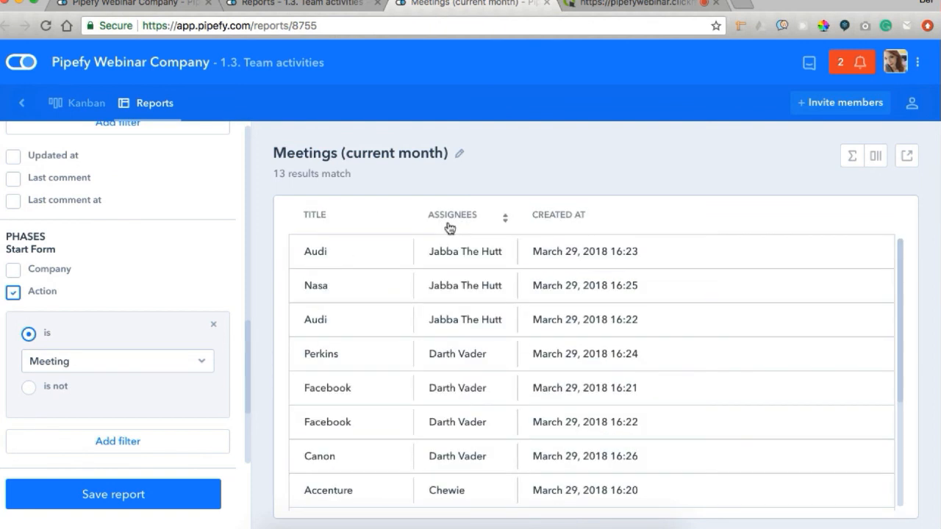
scroll(447, 321, down, 4)
scroll(448, 323, down, 1)
scroll(447, 321, up, 5)
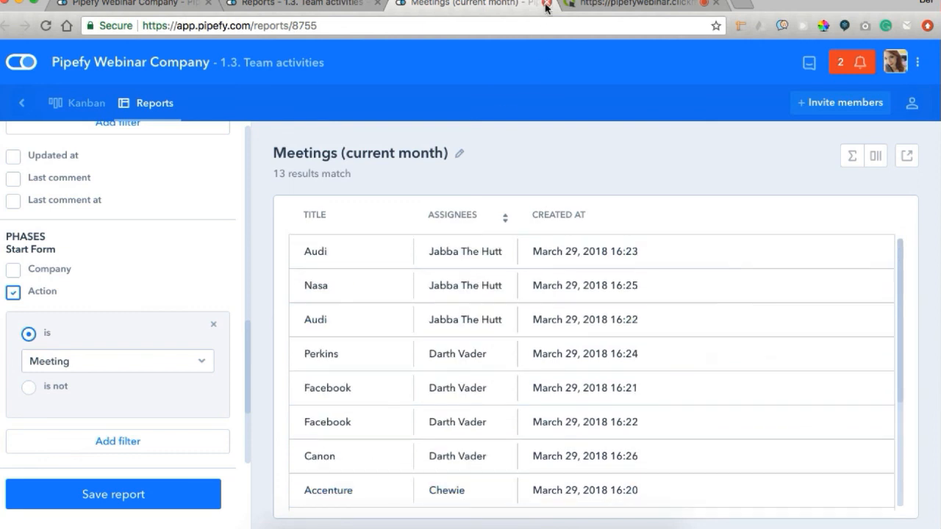